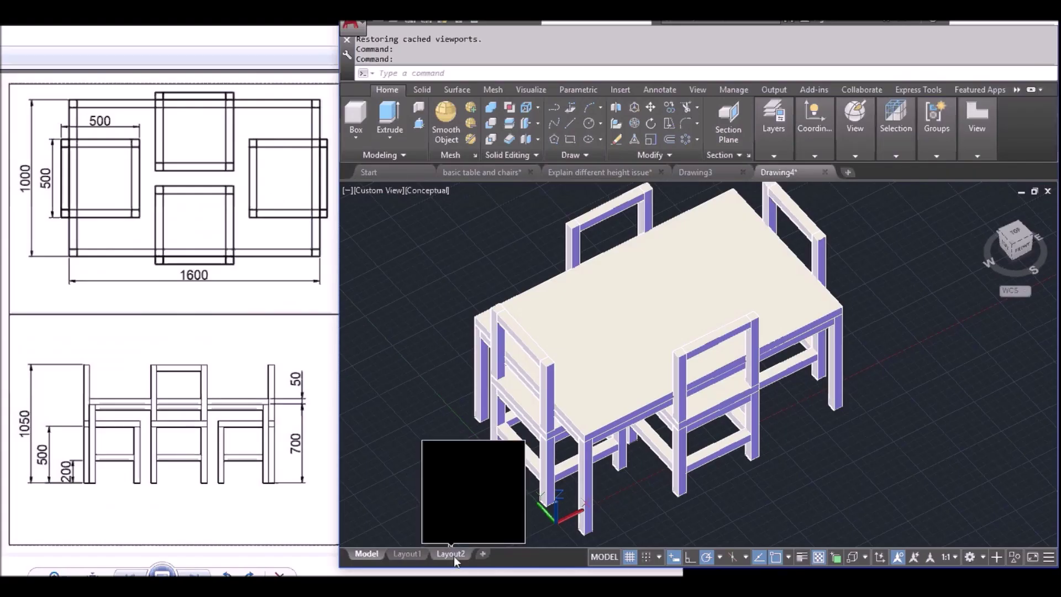
Switch to Layout2 and delete its single default viewport.
left_click(452, 554)
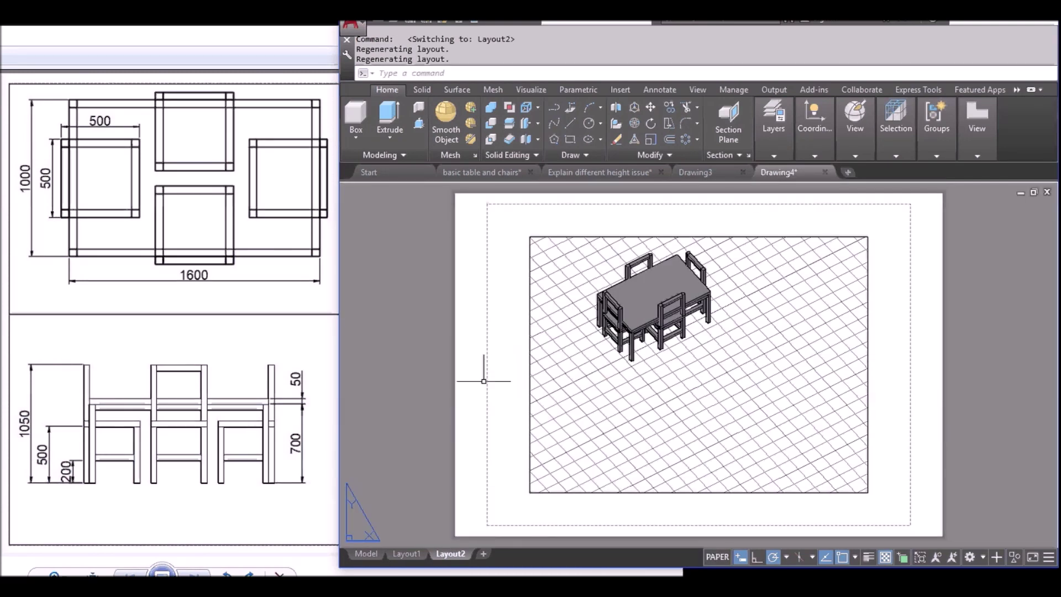
mouse_move(531, 365)
left_click(528, 367)
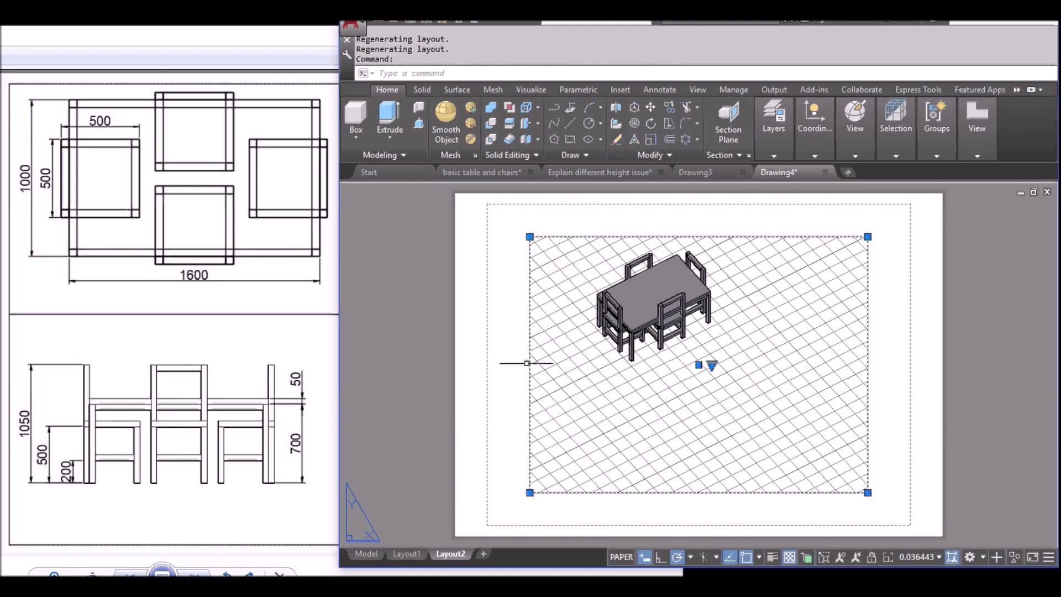
key("Delete")
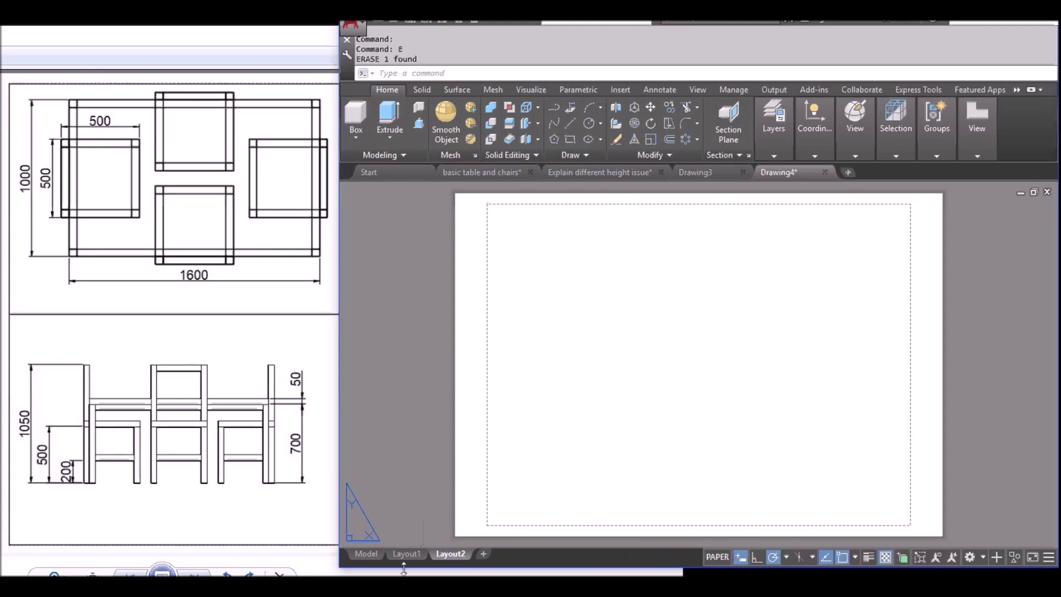
mouse_move(452, 555)
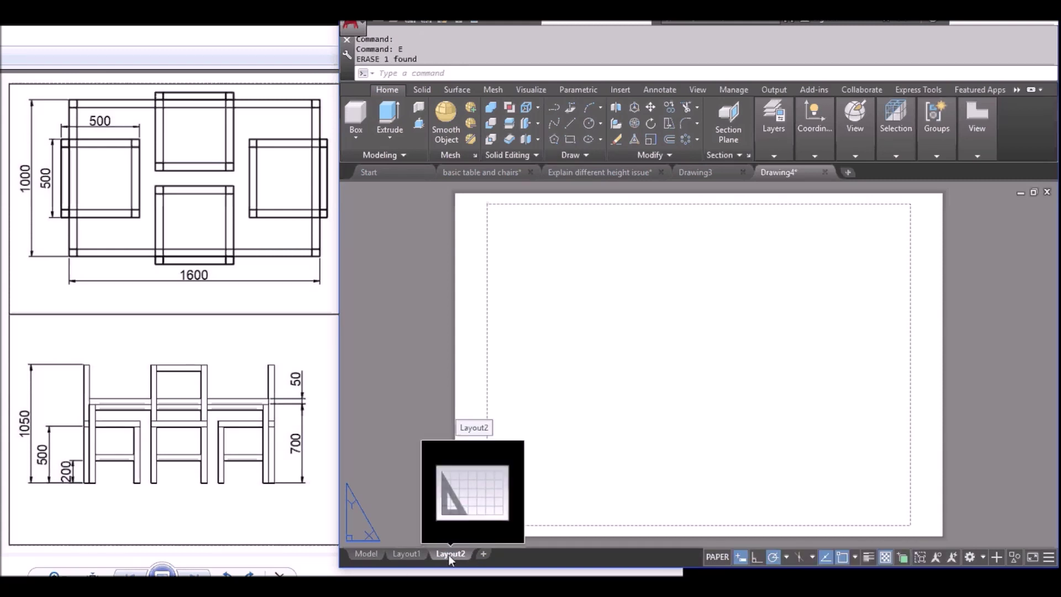
In Layout2's page setup, choose DWG To PDF.pc3 as the plotter.
right_click(449, 555)
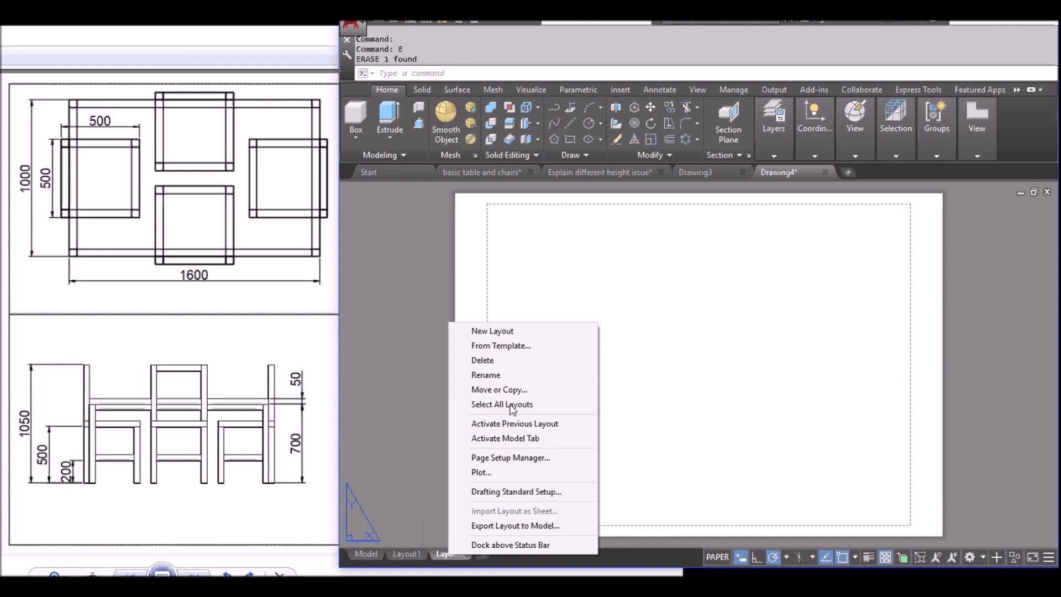
left_click(525, 457)
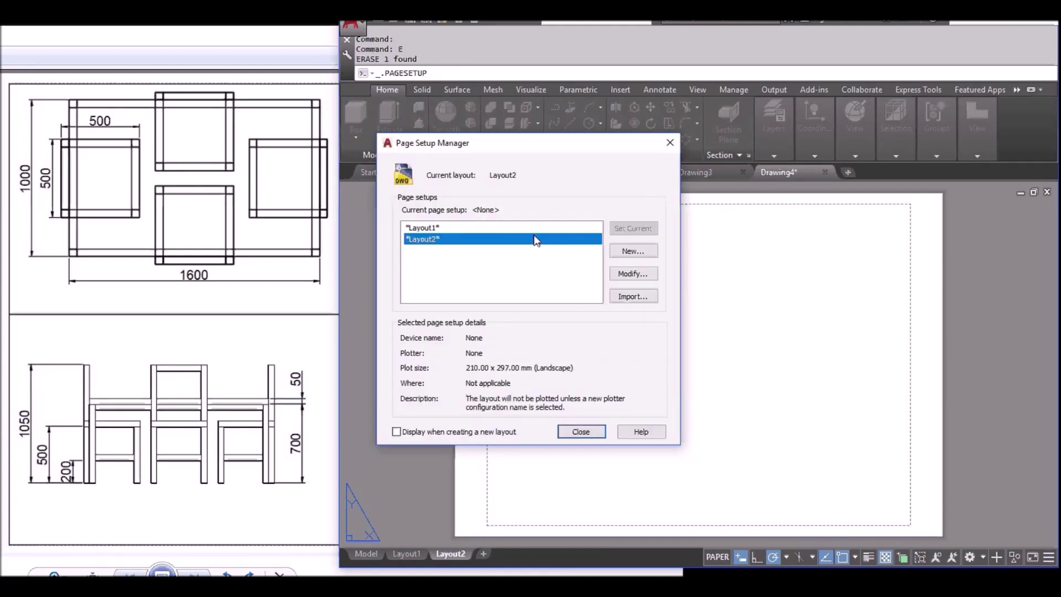
left_click(633, 274)
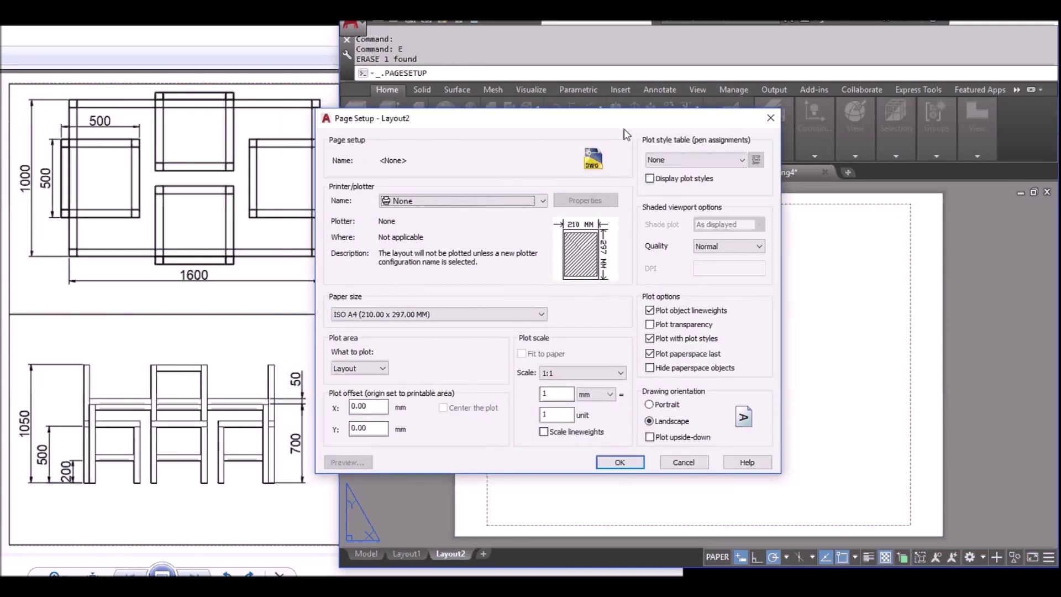
left_click(608, 221)
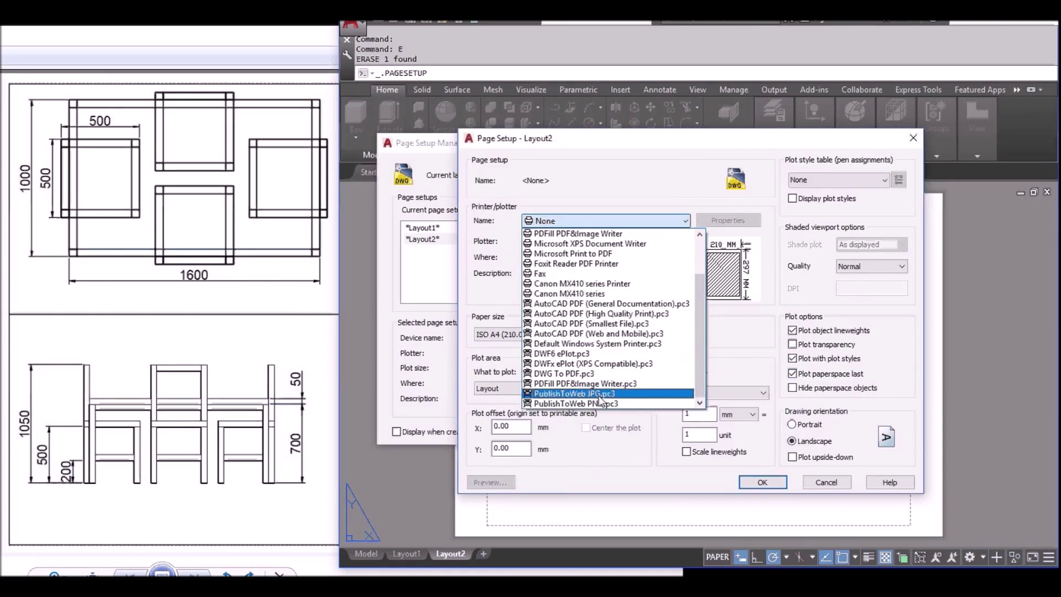
left_click(569, 374)
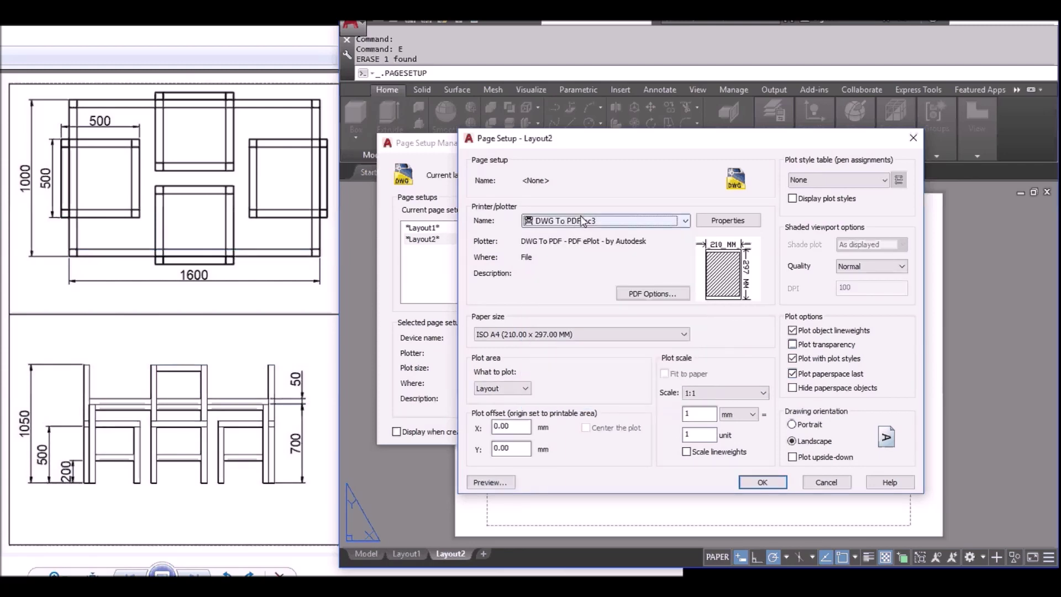
In the plotter's standard paper sizes, select ISO A4 (297.00 x 210.00 MM).
left_click(728, 223)
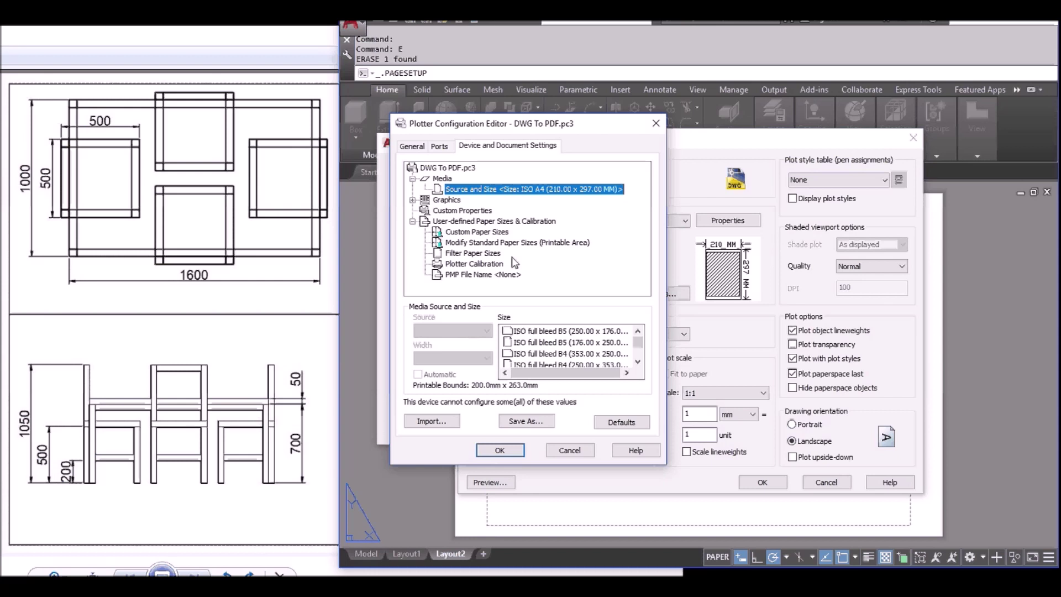
left_click(482, 246)
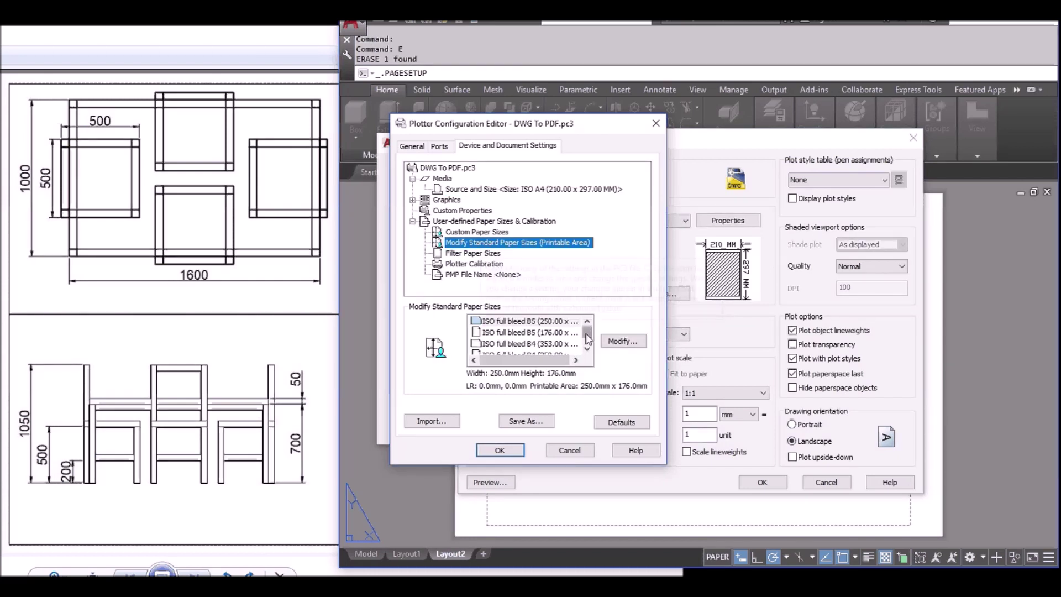
scroll(590, 358, "down", 5)
scroll(588, 324, "up", 2)
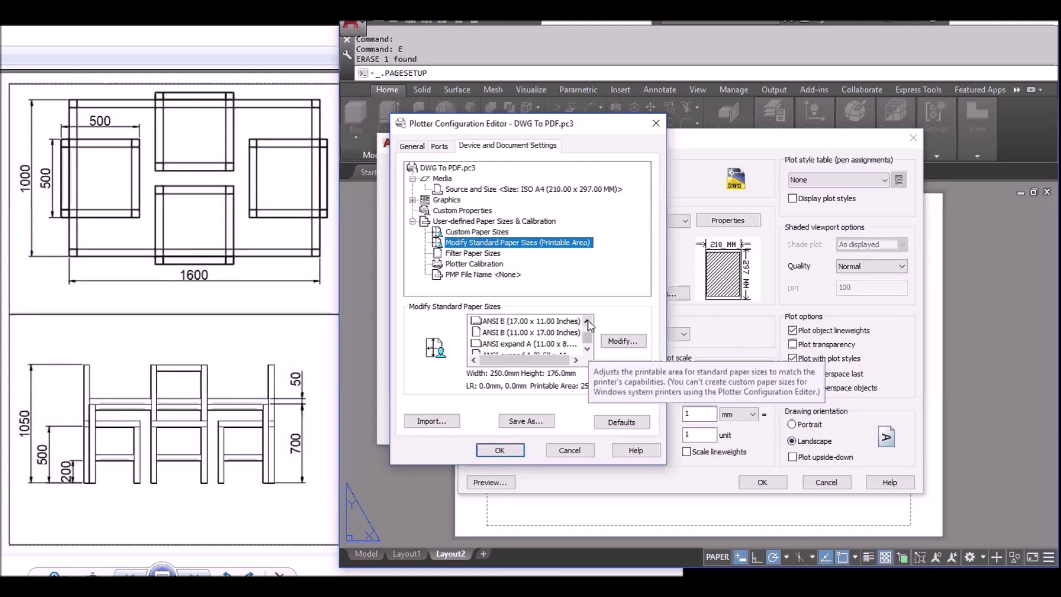
left_click(588, 322)
left_click(588, 322)
left_click(588, 321)
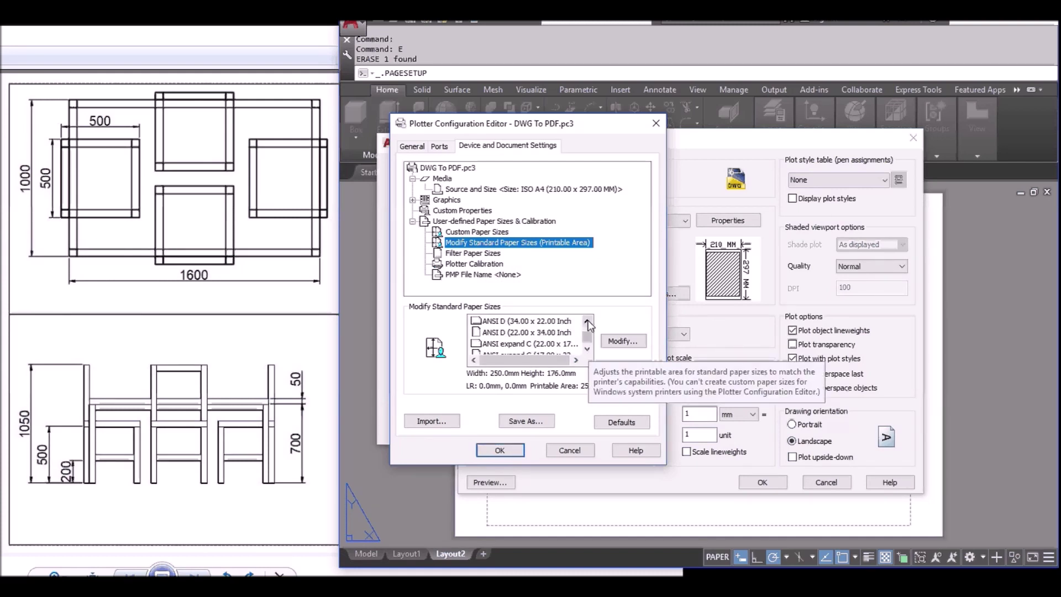
left_click(588, 322)
left_click(588, 322)
left_click(588, 321)
left_click(588, 322)
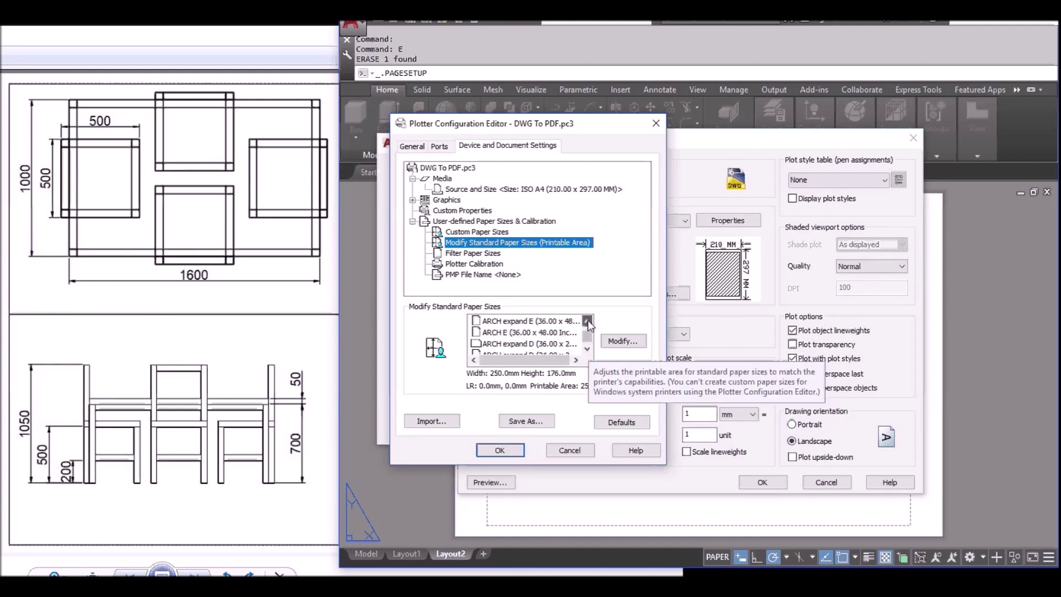
left_click(588, 321)
left_click(588, 322)
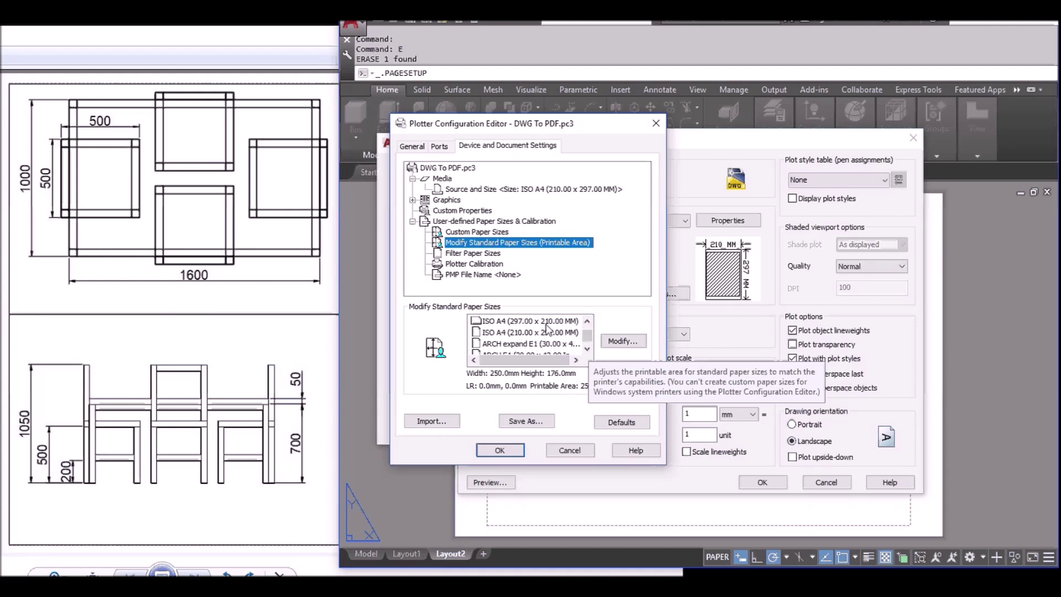
left_click(497, 322)
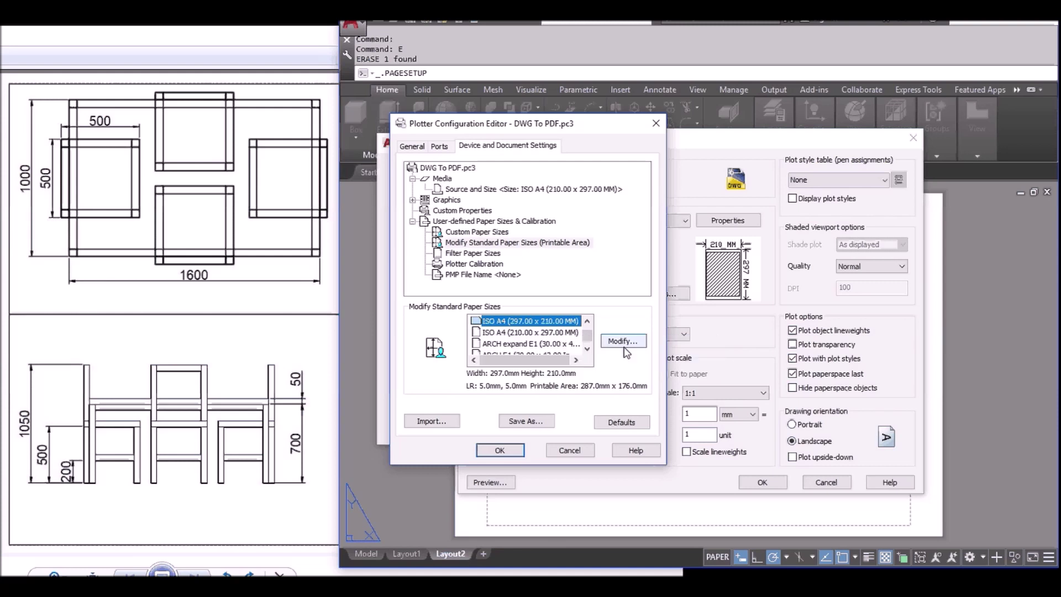
Set the ISO A4 printable-area margins to 5 mm and finish the wizard.
left_click(621, 343)
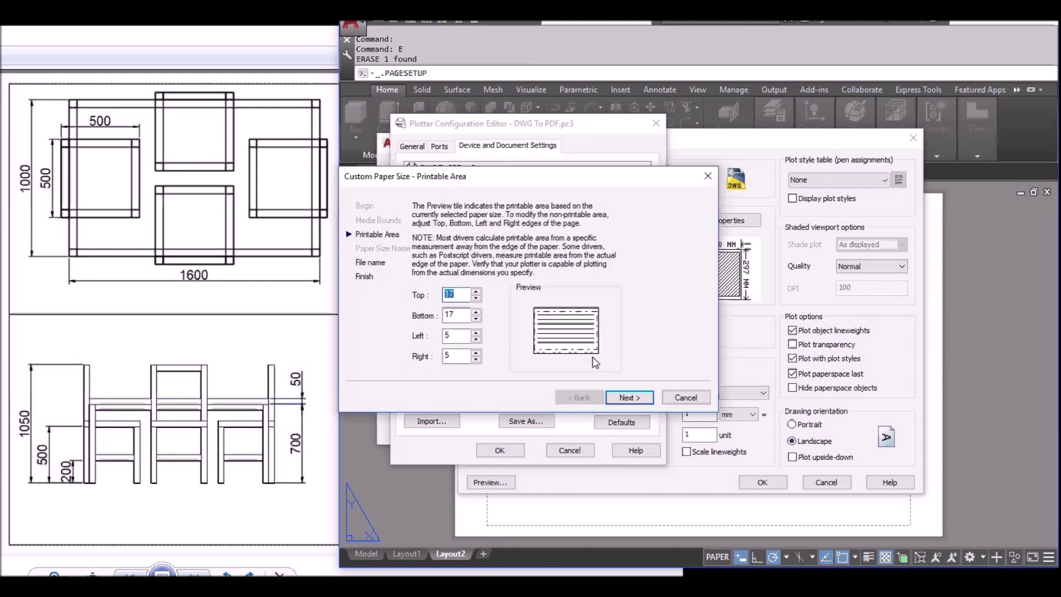
left_click(454, 315)
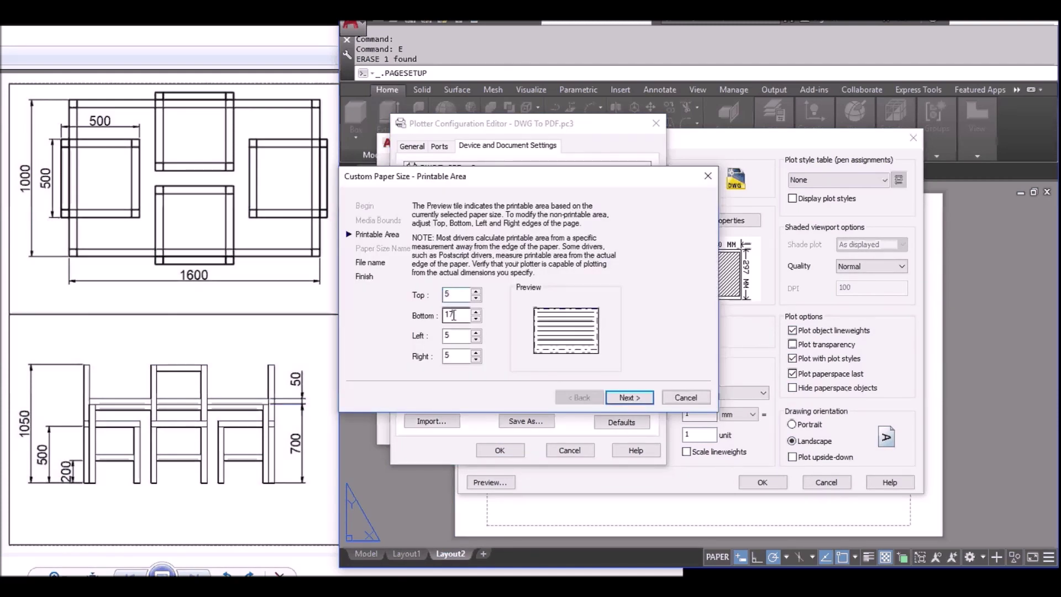
double_click(454, 316)
type("5")
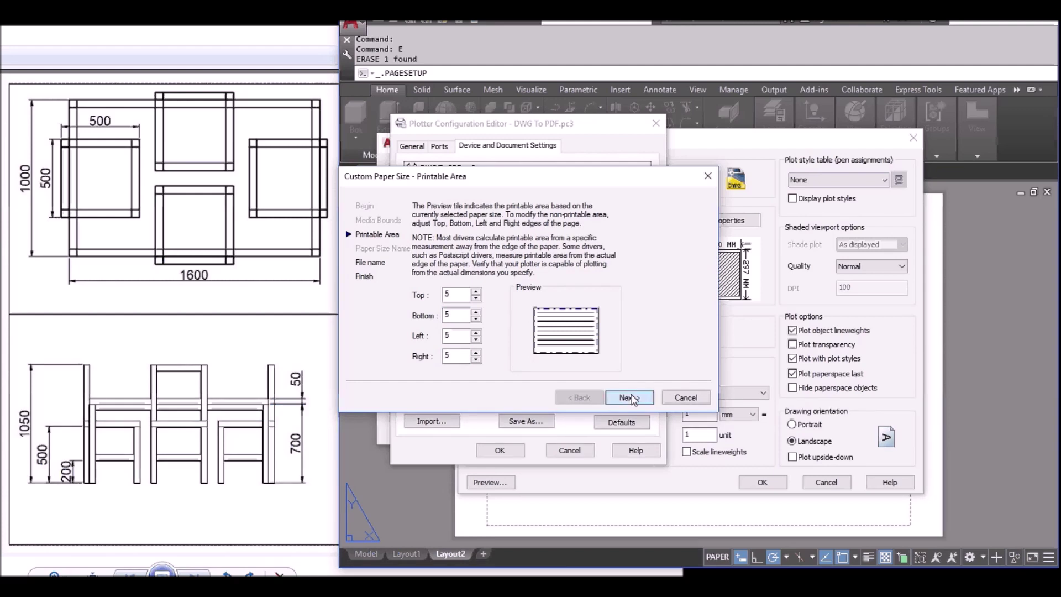
left_click(633, 398)
left_click(636, 398)
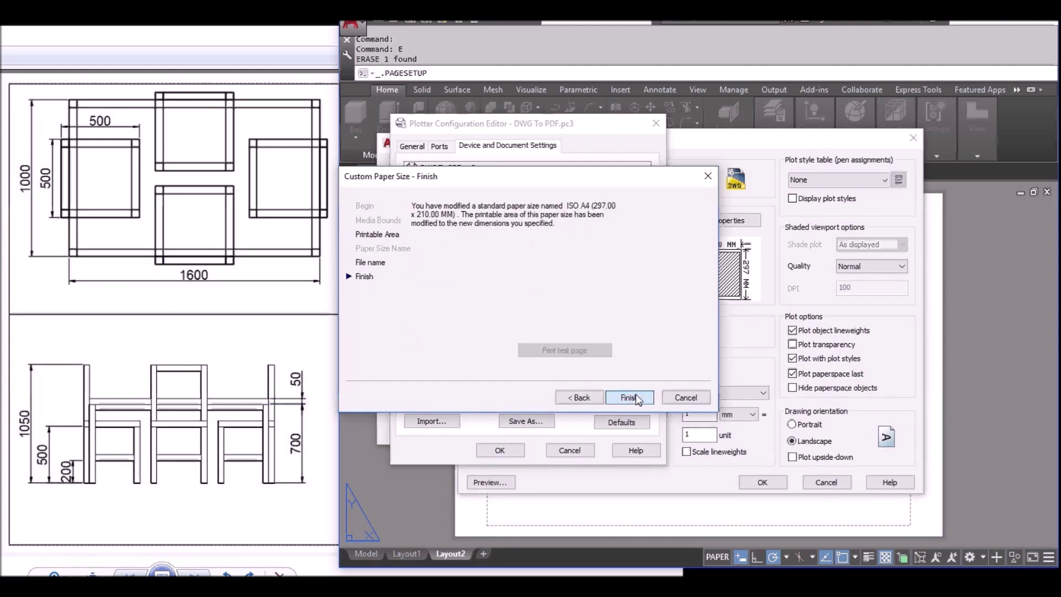
left_click(630, 398)
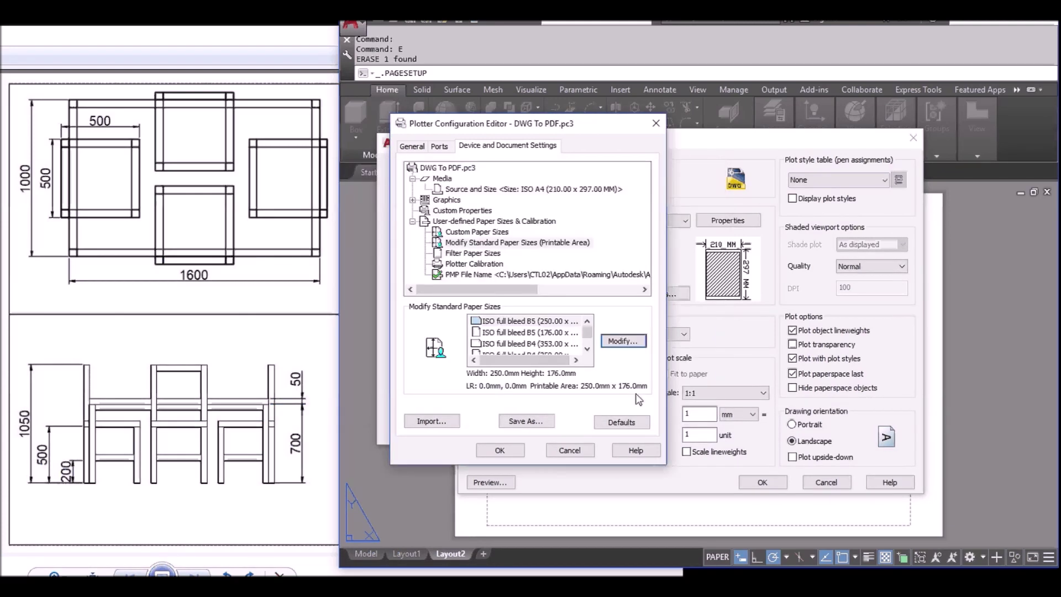
Save the PC3 changes and pick landscape ISO A4 (297 x 210 mm) paper.
left_click(500, 450)
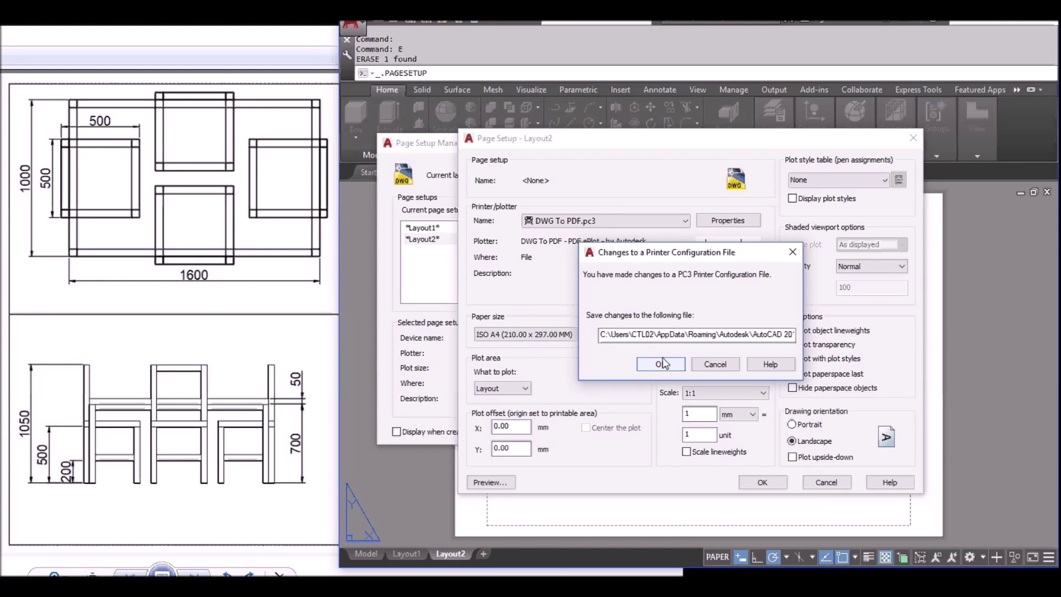
left_click(661, 365)
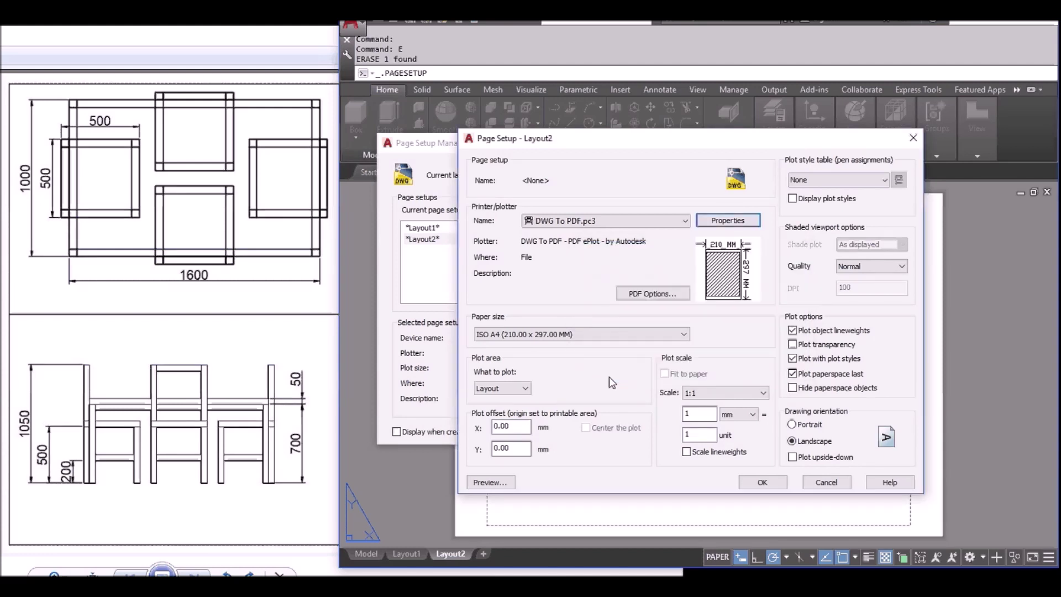
left_click(686, 335)
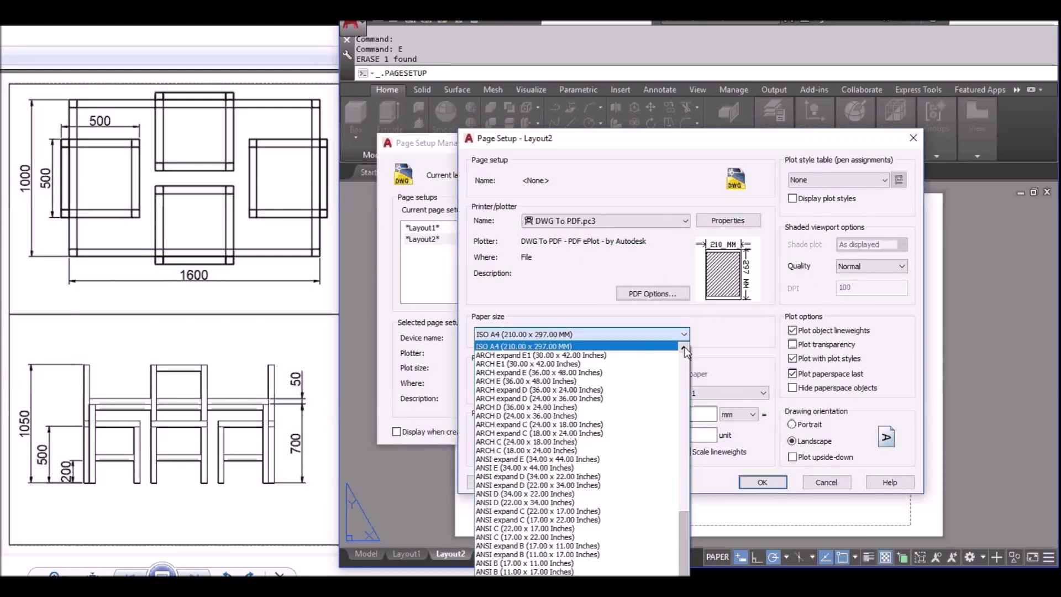
left_click(684, 348)
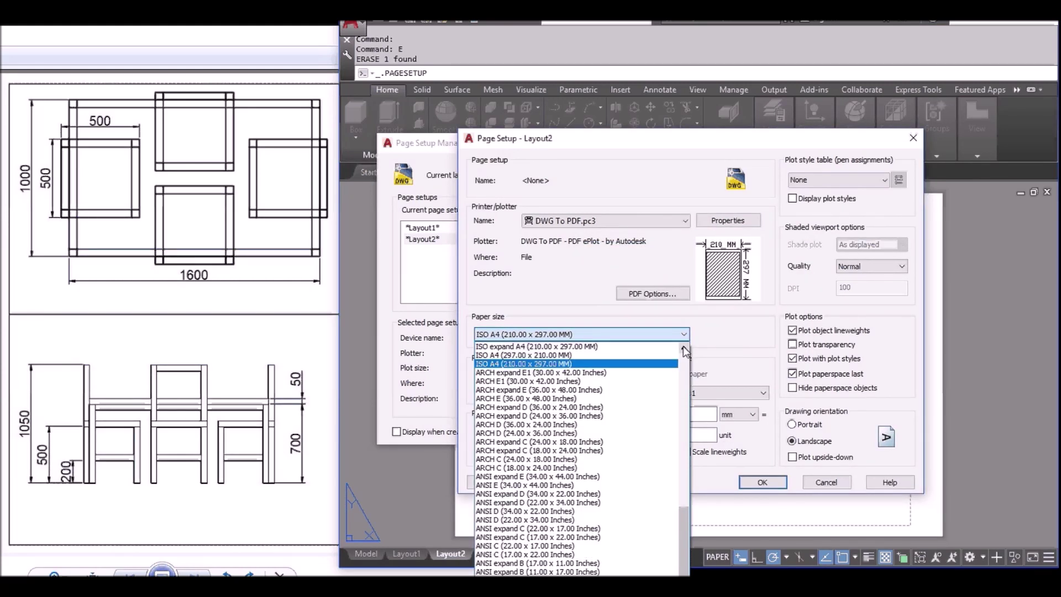
left_click(546, 356)
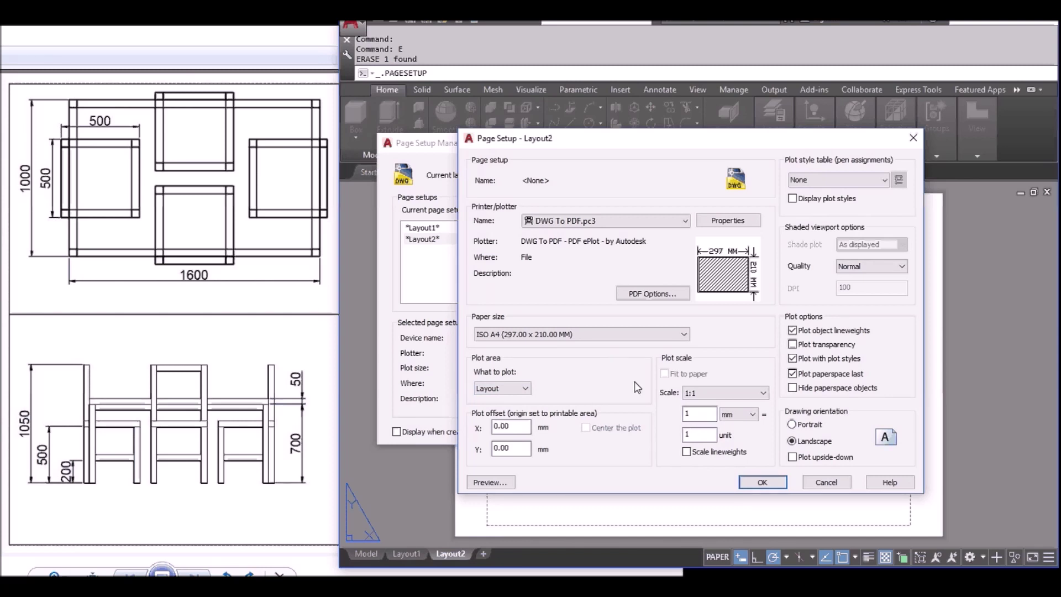
Assign the acad.ctb plot style table and confirm the Layout2 page setup.
left_click(889, 181)
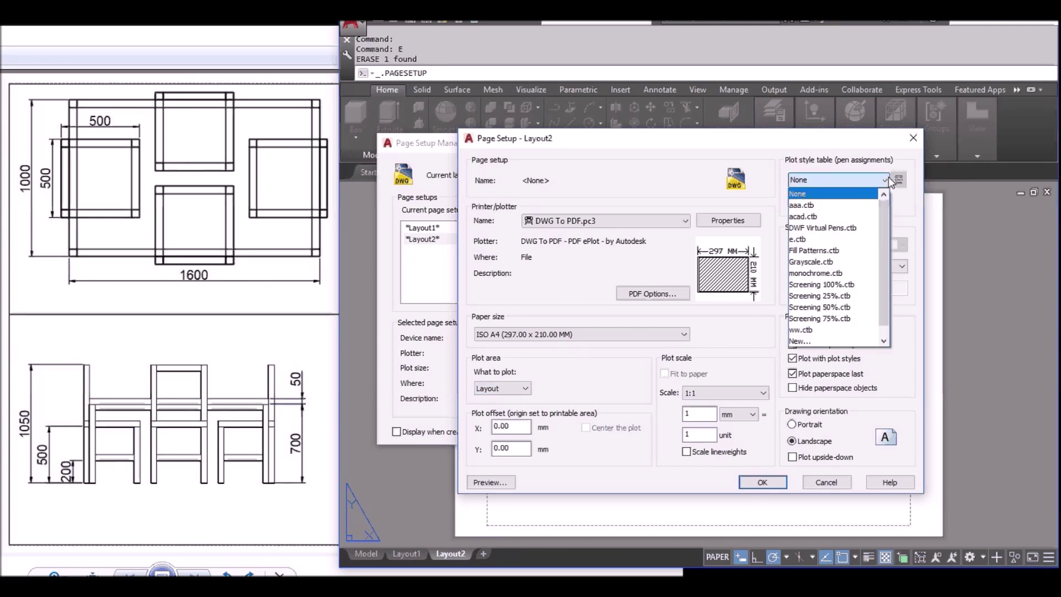
left_click(848, 217)
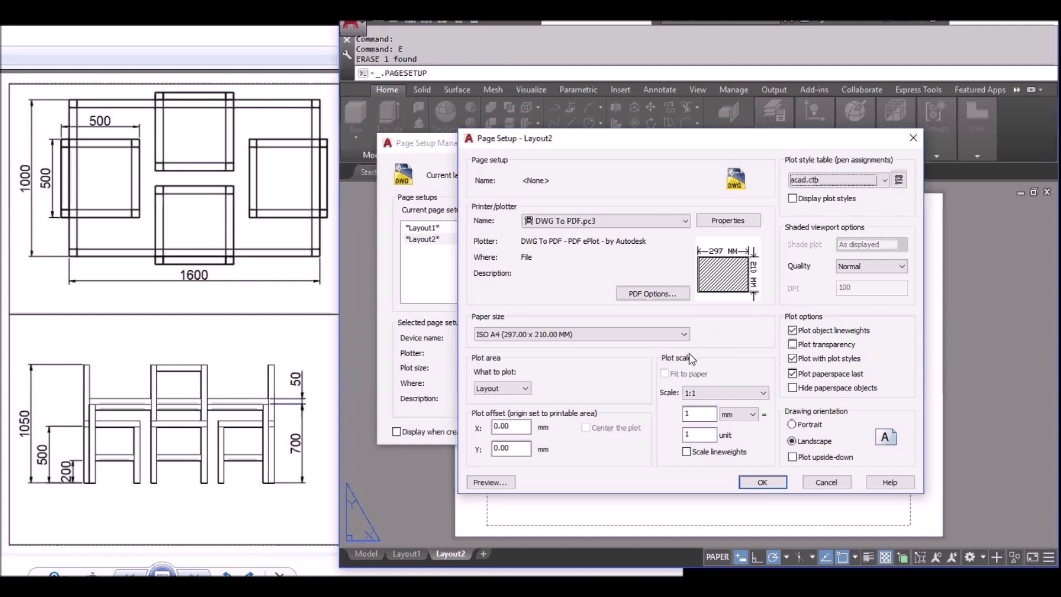
left_click(762, 483)
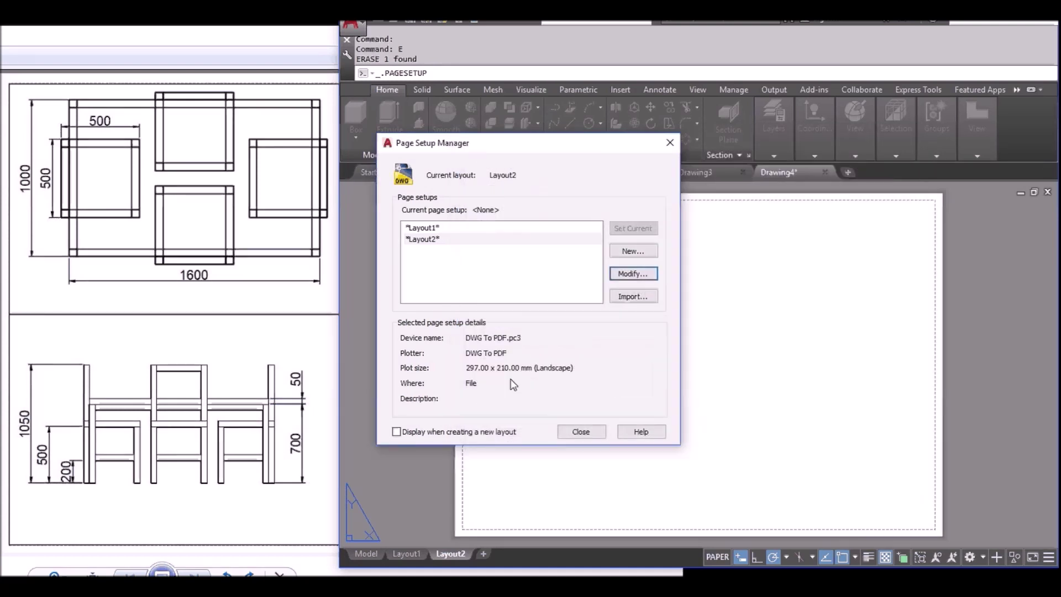
left_click(580, 431)
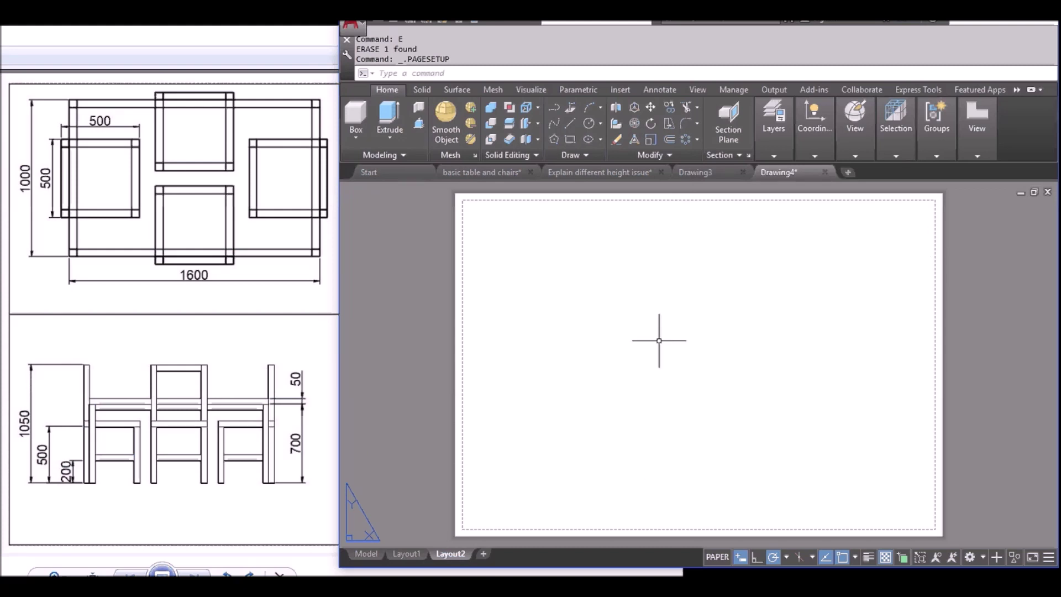
Use MV to create three viewports, large one on the right, fitted to the sheet.
type("mv")
key("Return")
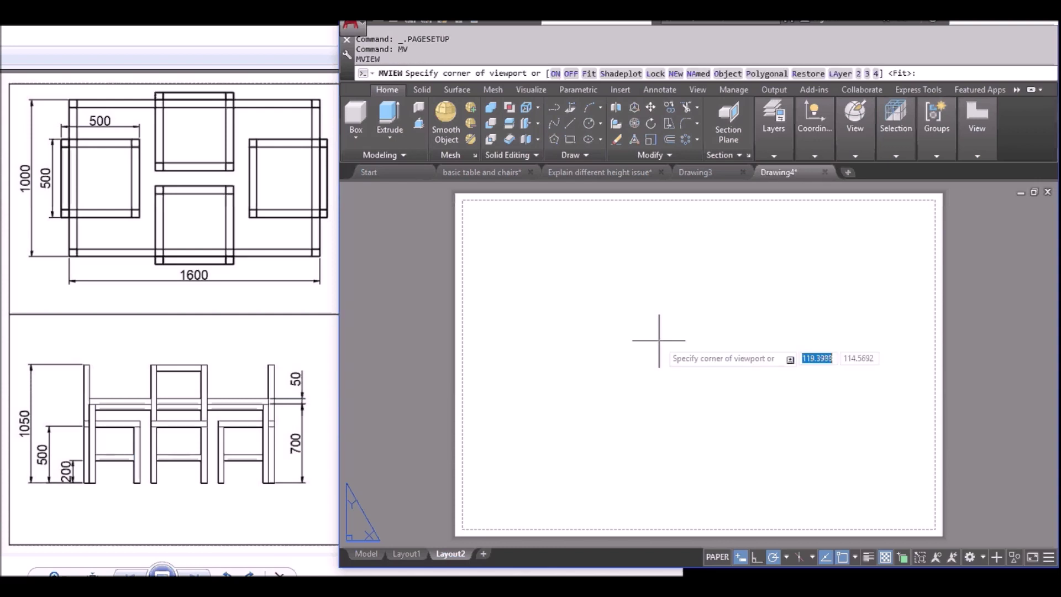
left_click(869, 74)
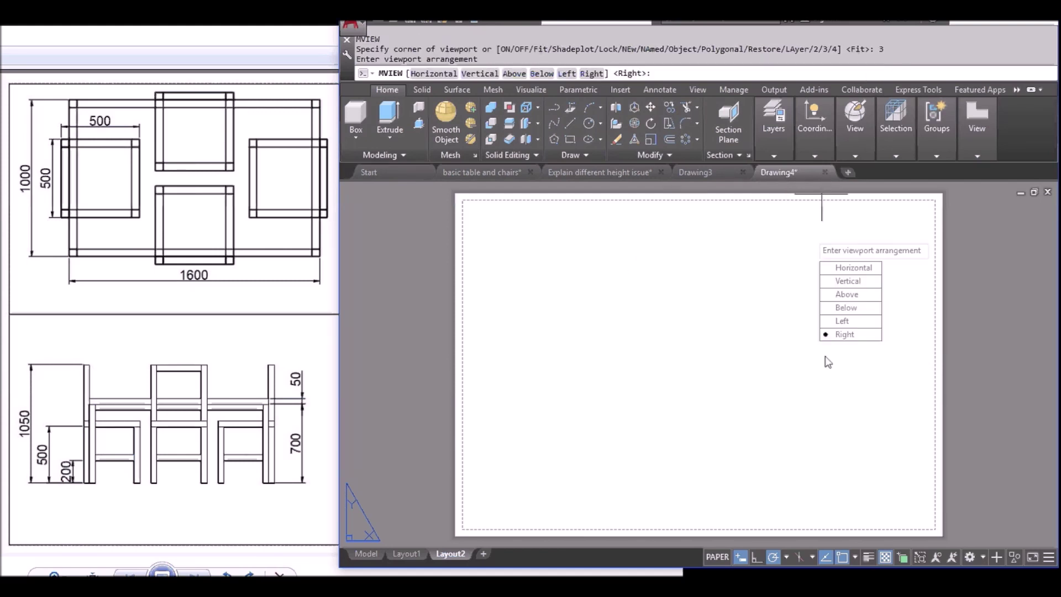
left_click(845, 335)
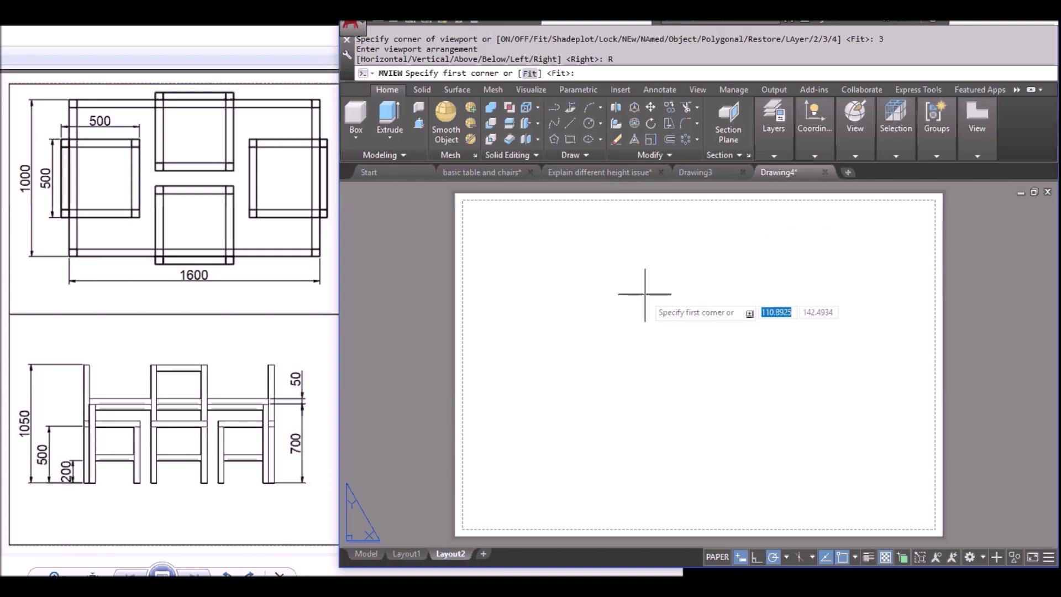
key("Return")
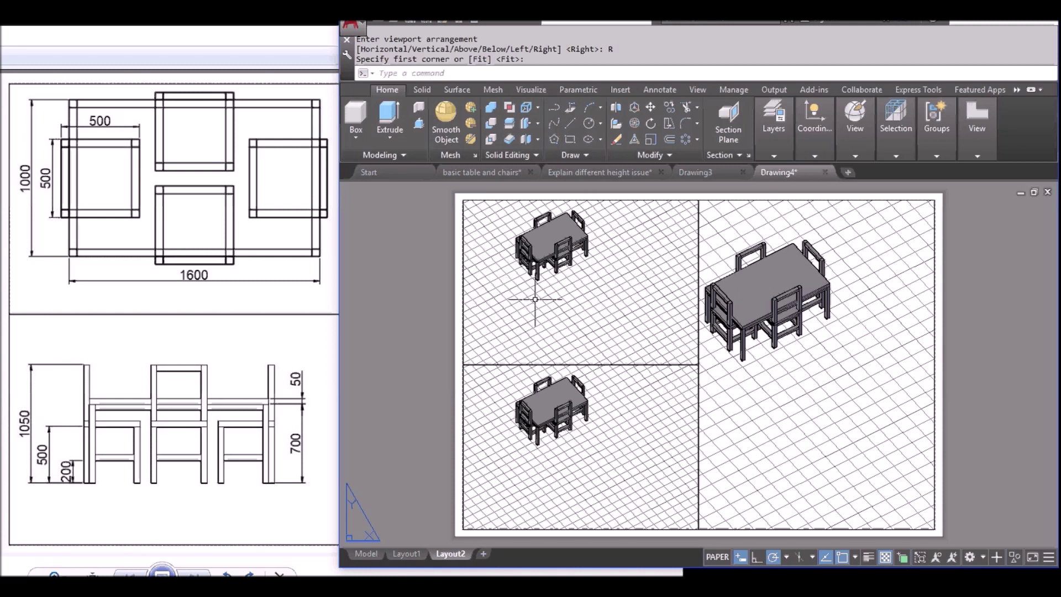
Set the upper-left viewport to a Top view in 2D Wireframe style.
double_click(617, 271)
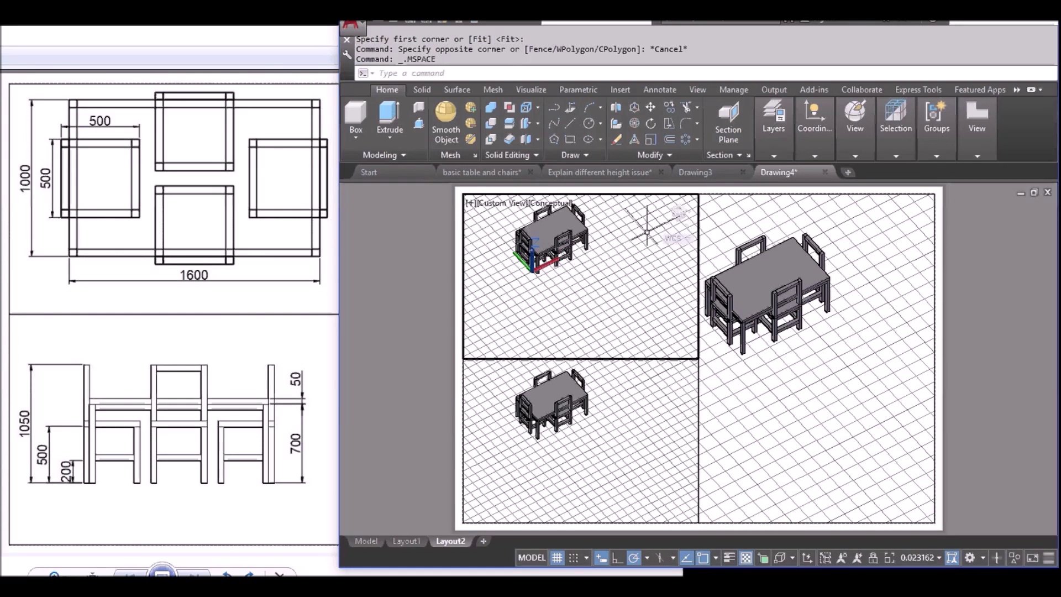
left_click(681, 213)
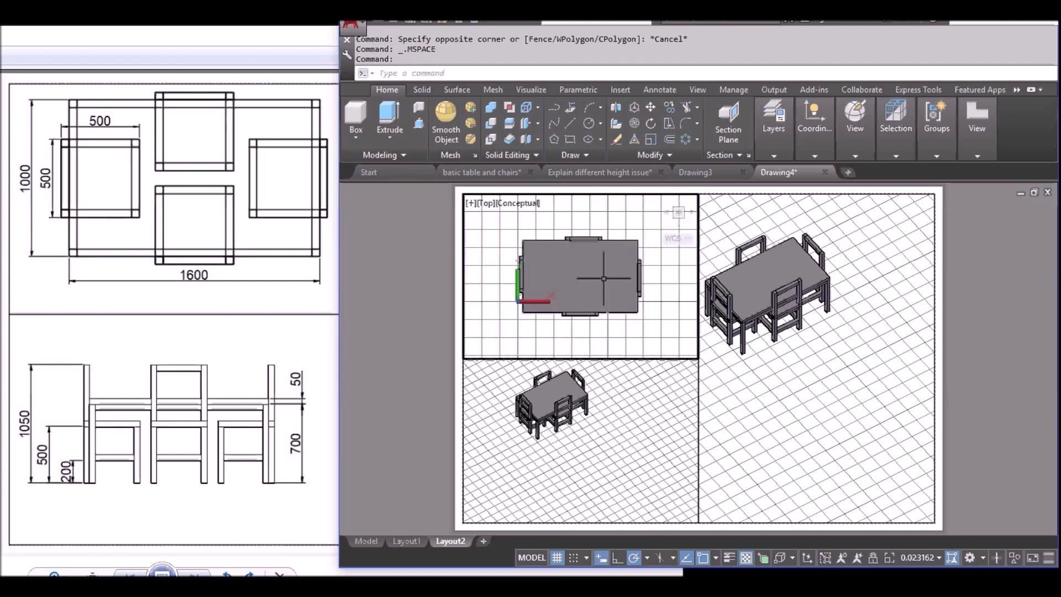
left_click(529, 206)
left_click(544, 235)
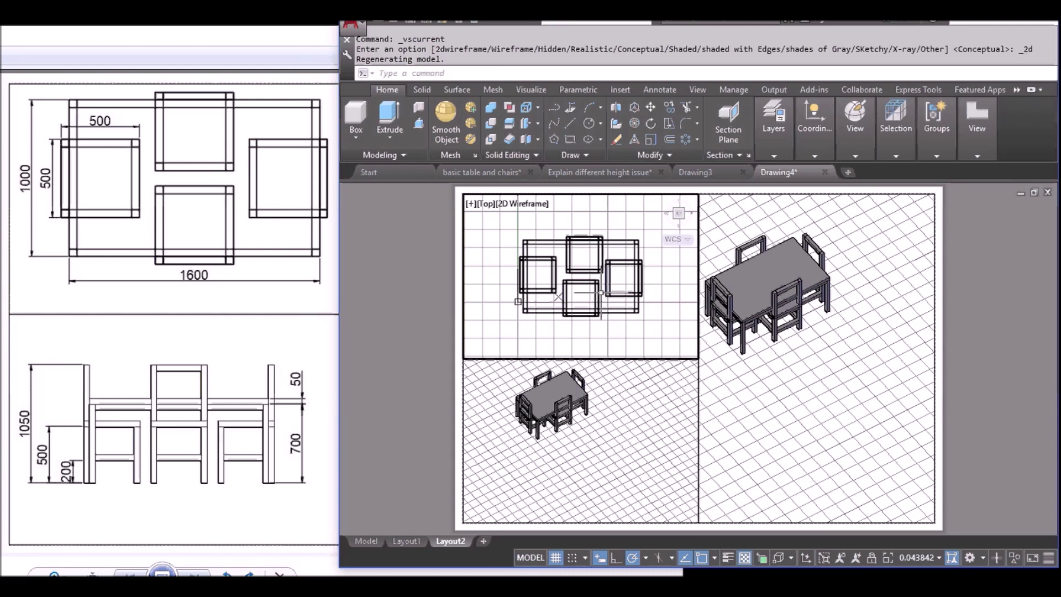
left_click(607, 393)
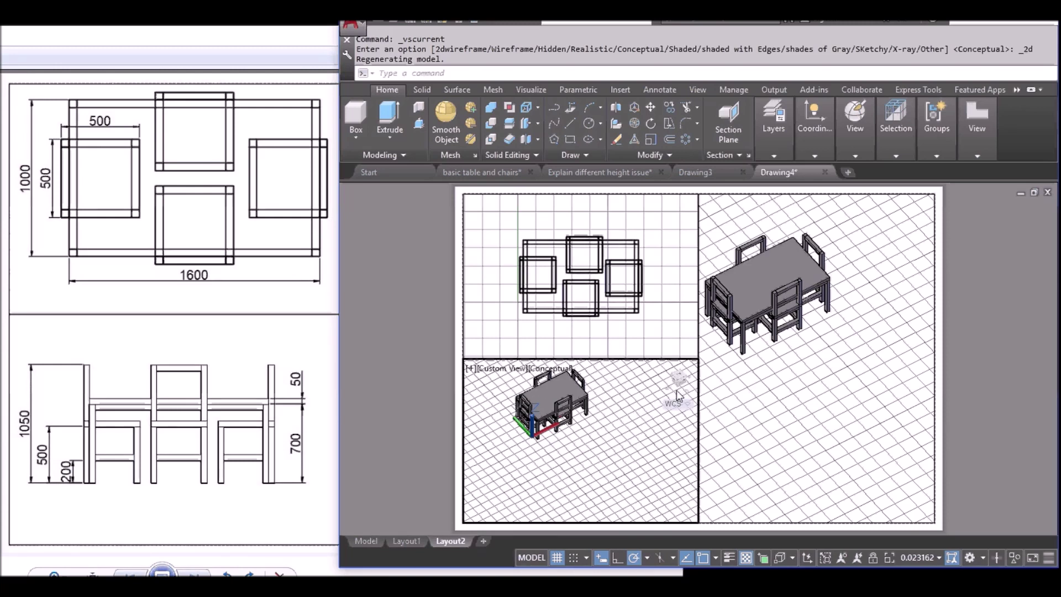
Set the lower-left viewport to a Front view with the Hidden visual style.
key("ctrl+z")
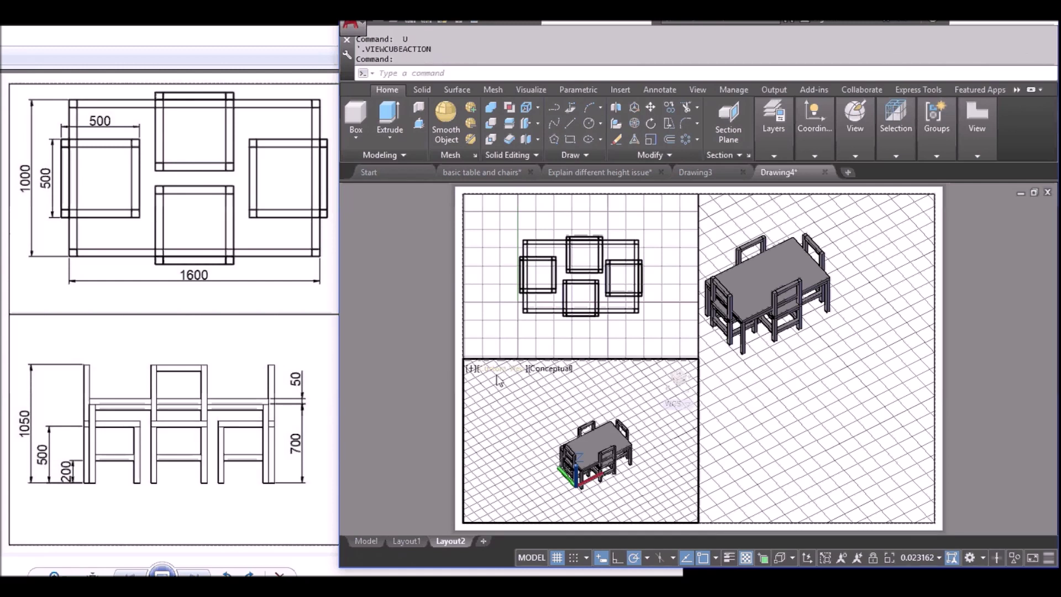
left_click(491, 369)
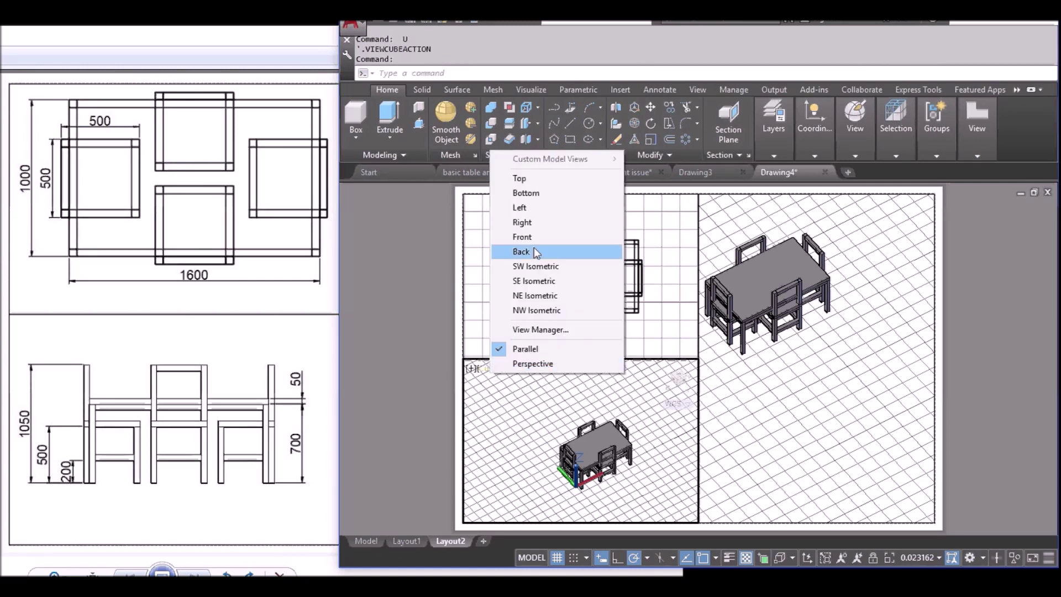
left_click(522, 238)
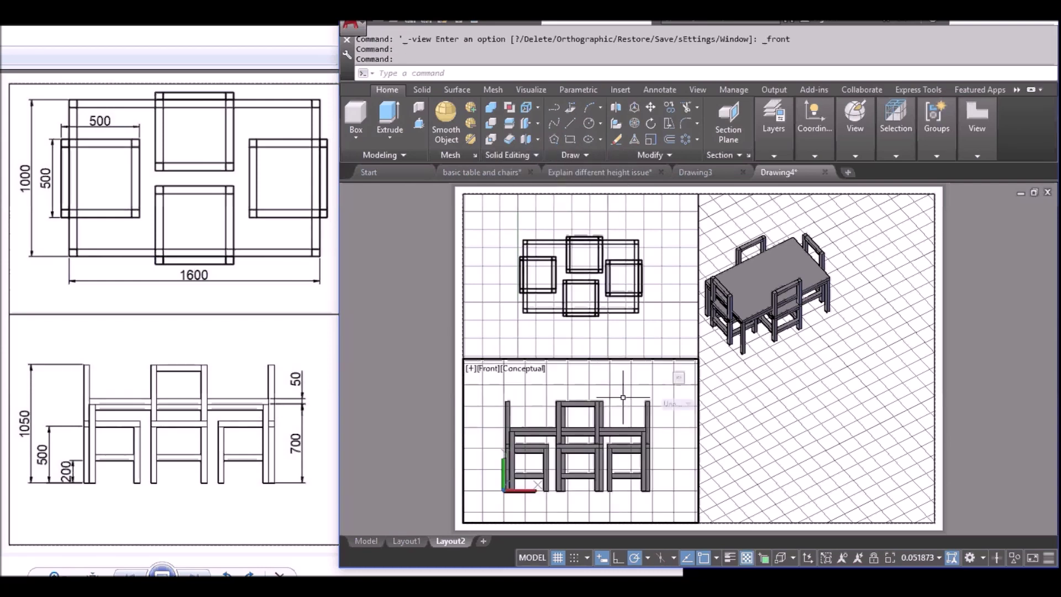
left_click(530, 369)
left_click(561, 430)
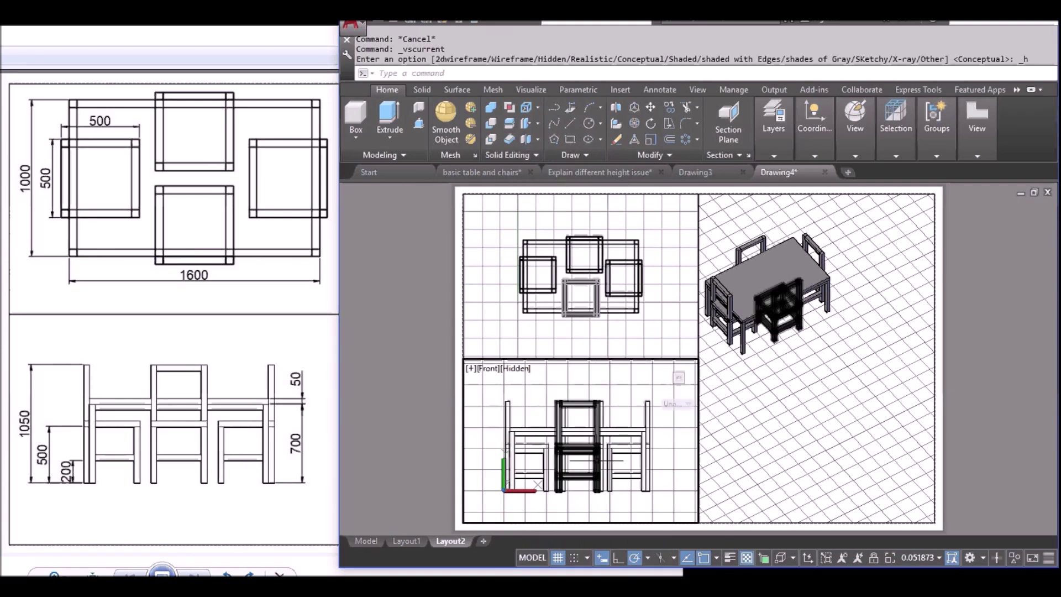
Pan and orbit the right viewport into a perspective 3D view in Conceptual style.
left_click(751, 385)
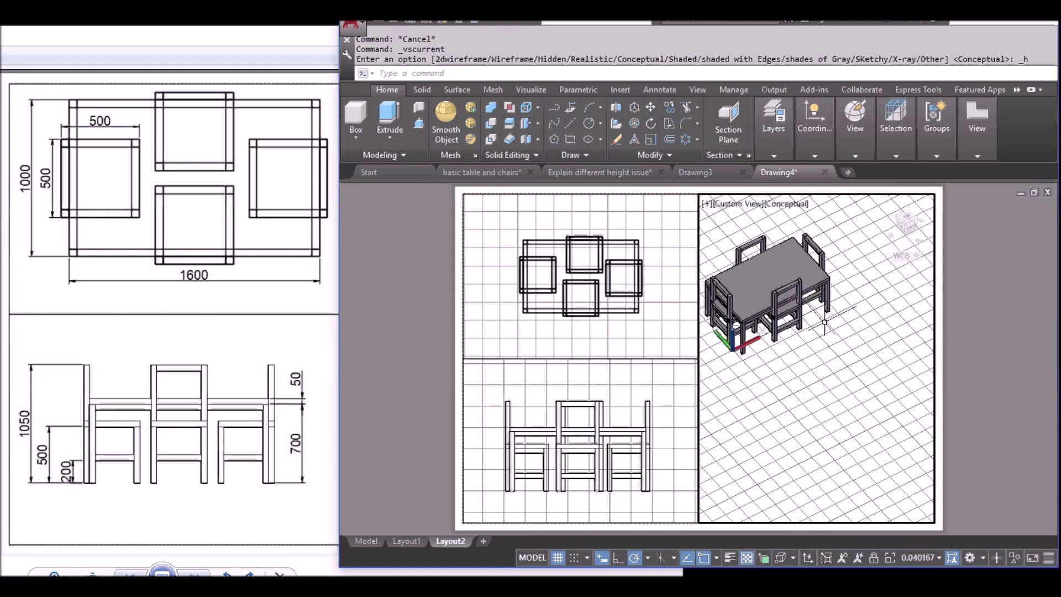
middle_click_drag(834, 330, 880, 393)
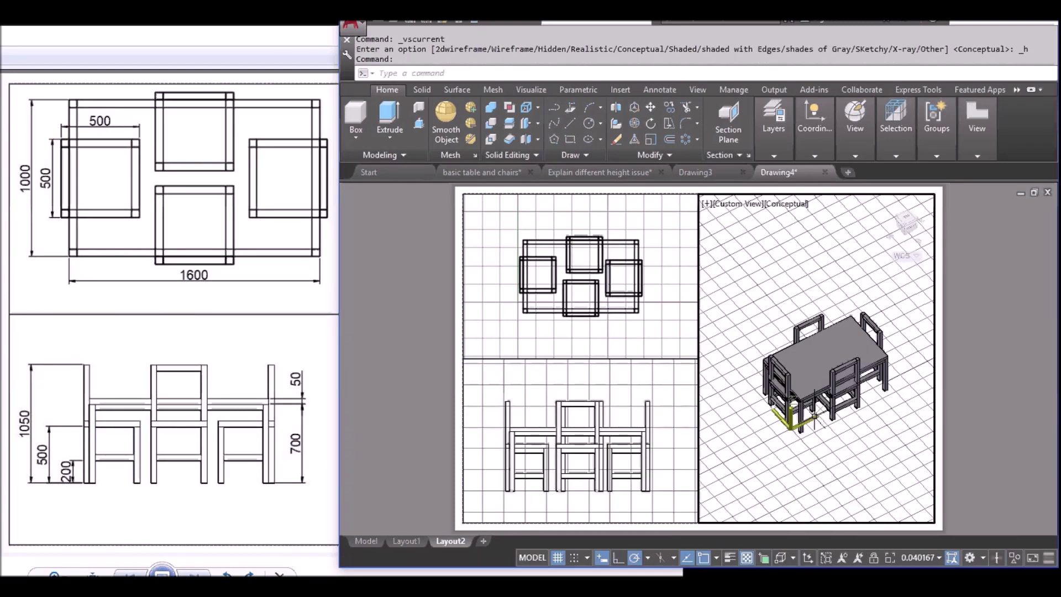
middle_click_drag(788, 403, 806, 406, "shift")
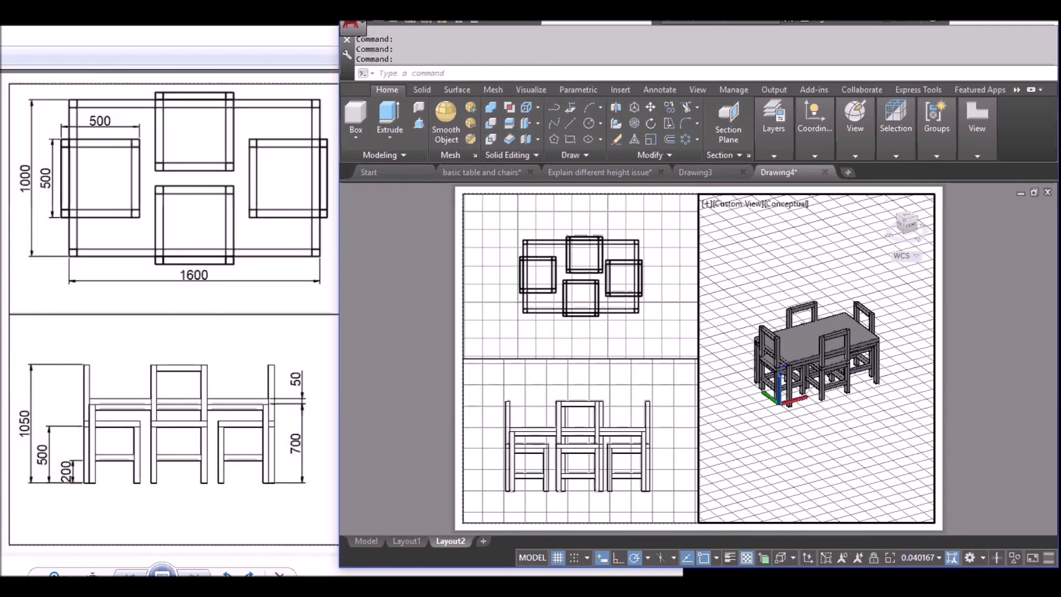
right_click(906, 224)
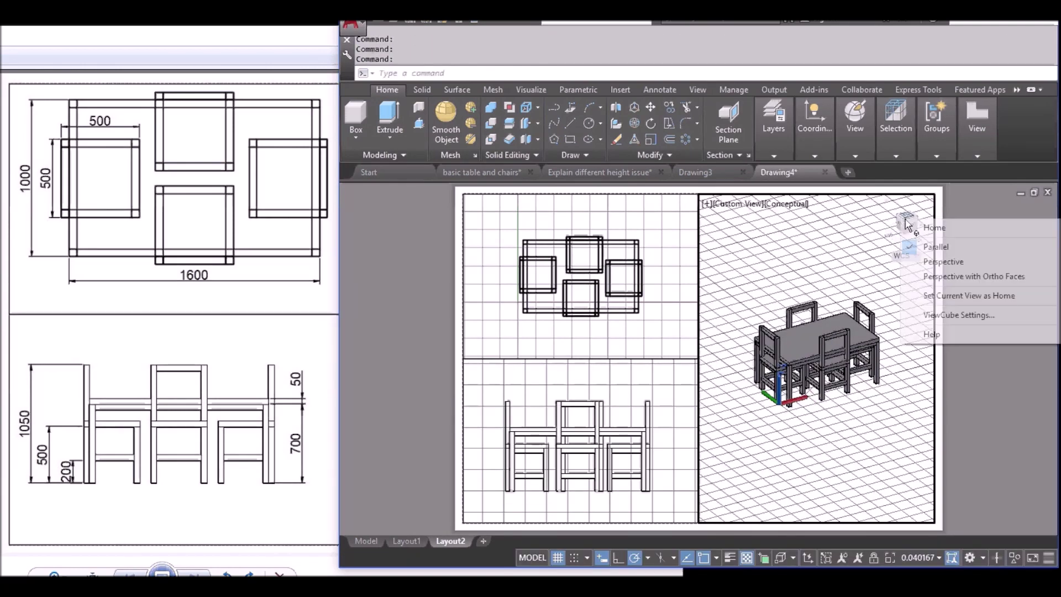
left_click(956, 261)
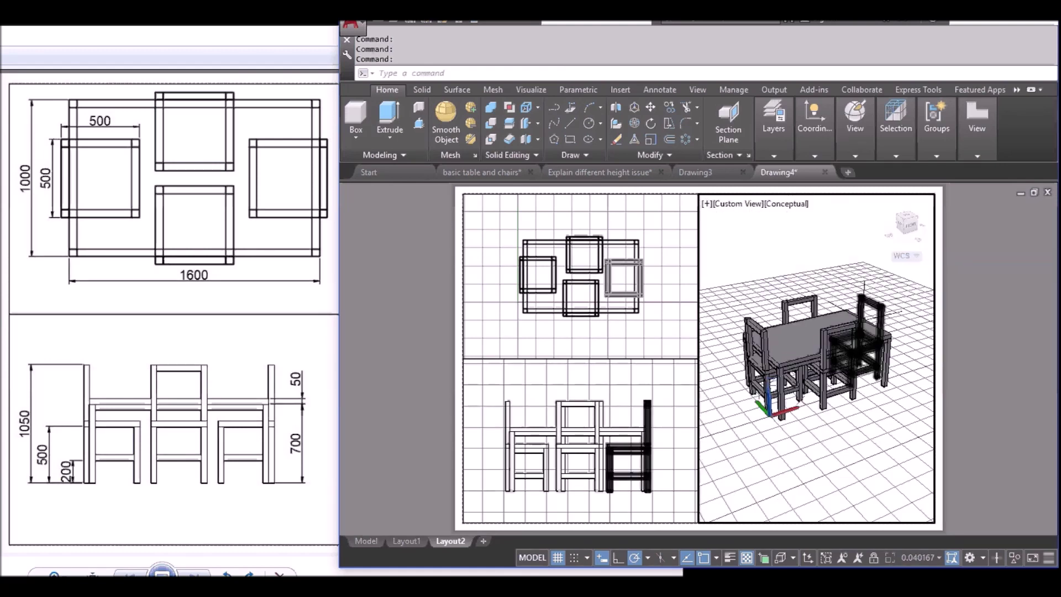
middle_click_drag(860, 442, 833, 402, "shift")
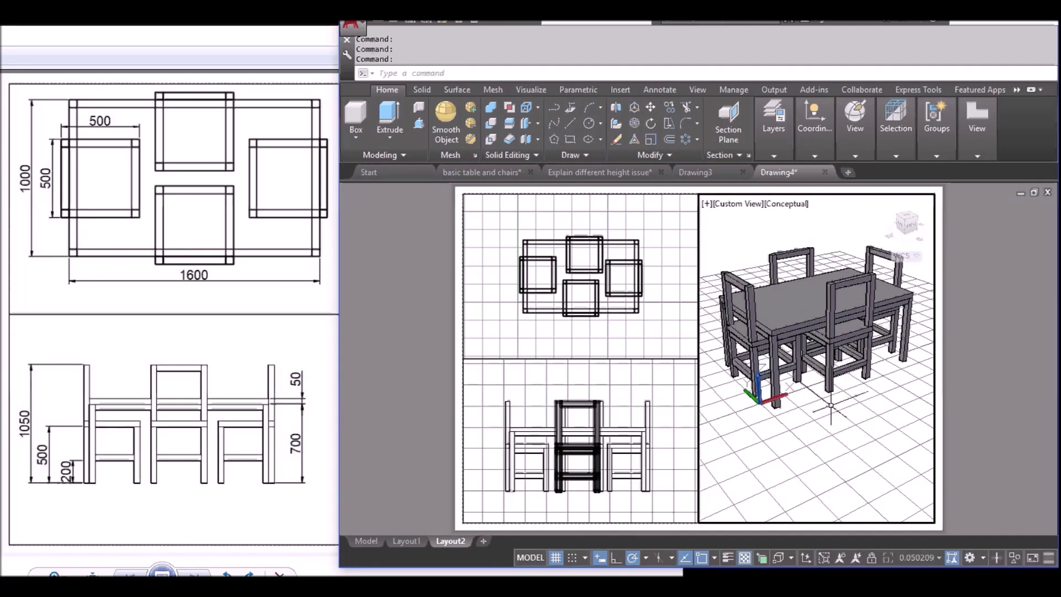
right_click(907, 222)
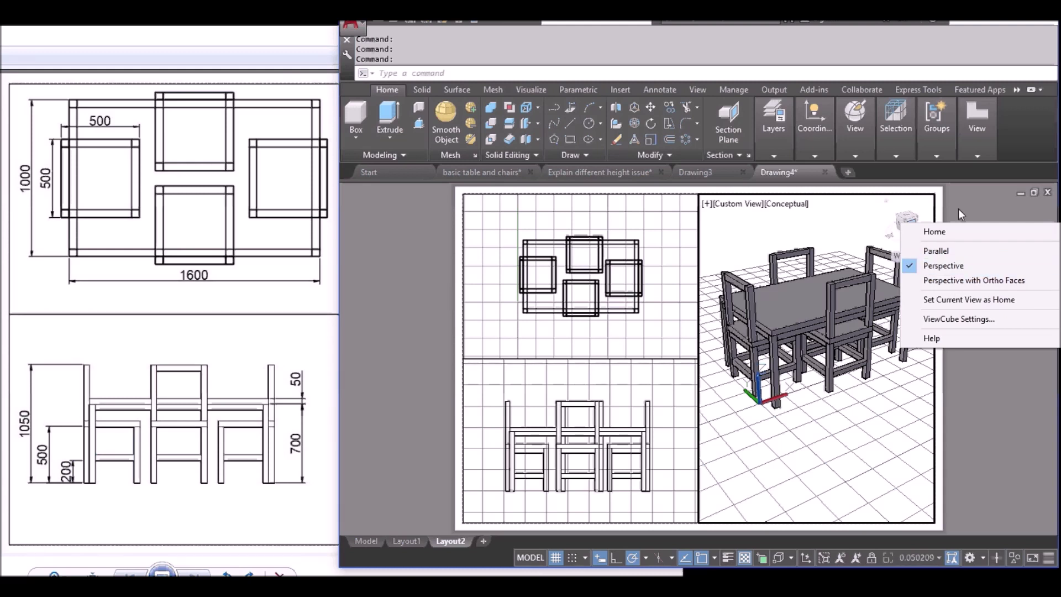
left_click(944, 265)
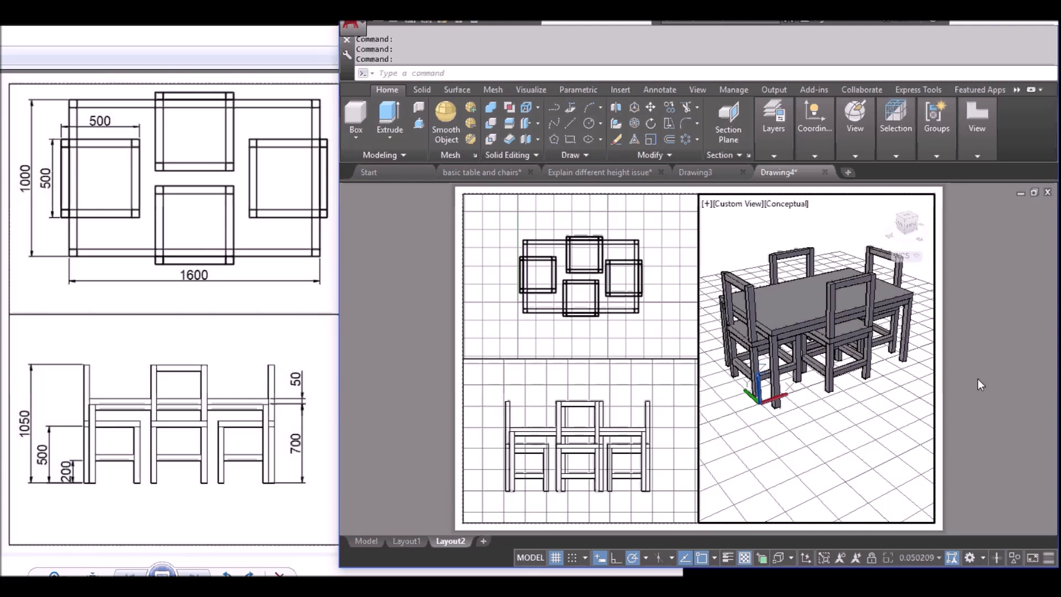
Switch to paper space, briefly check the Front viewport, then return to paper space.
double_click(402, 322)
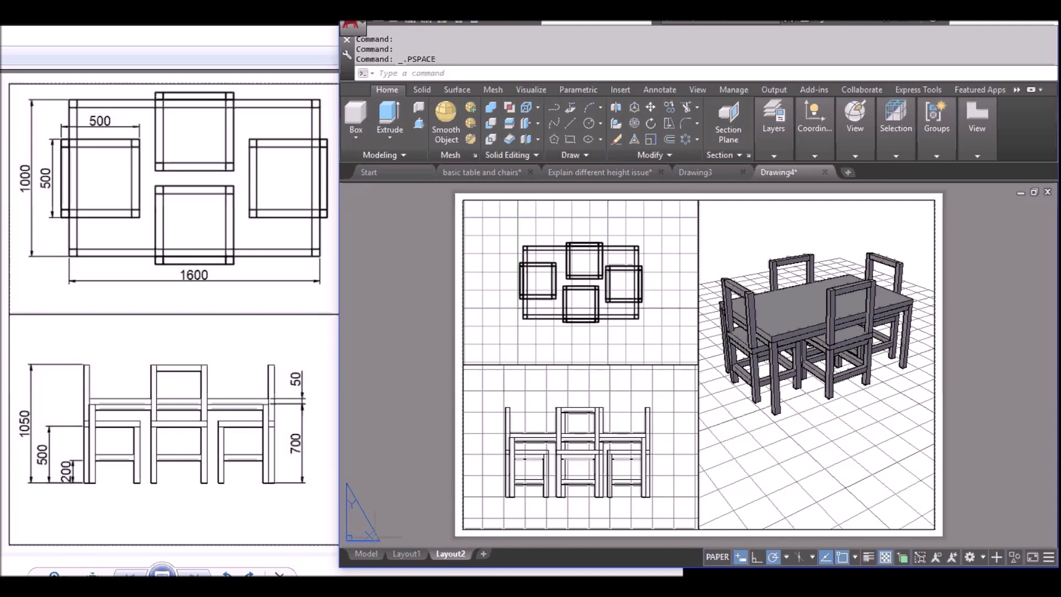
double_click(641, 389)
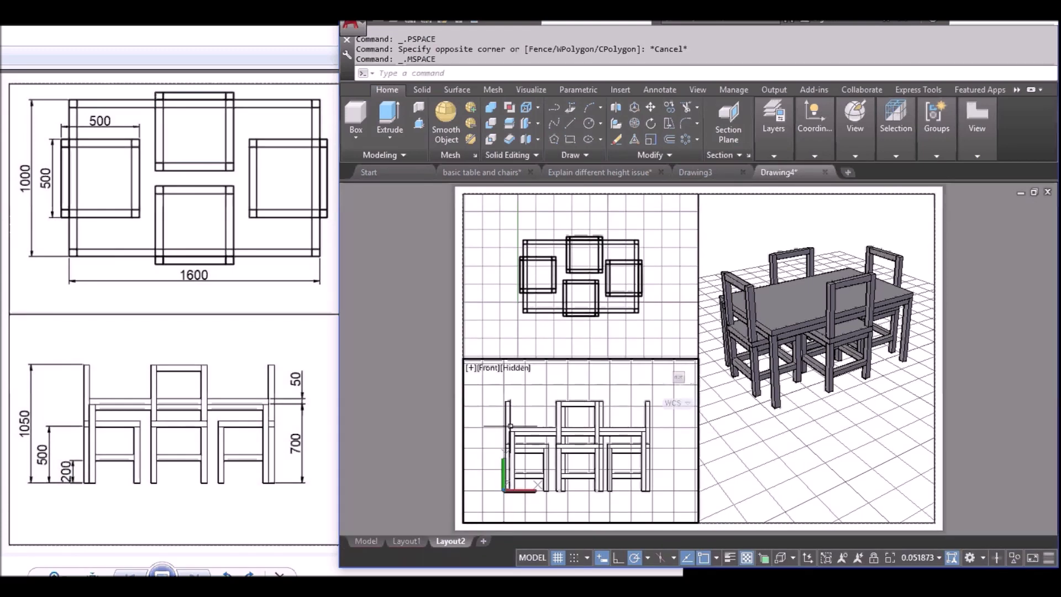
double_click(406, 421)
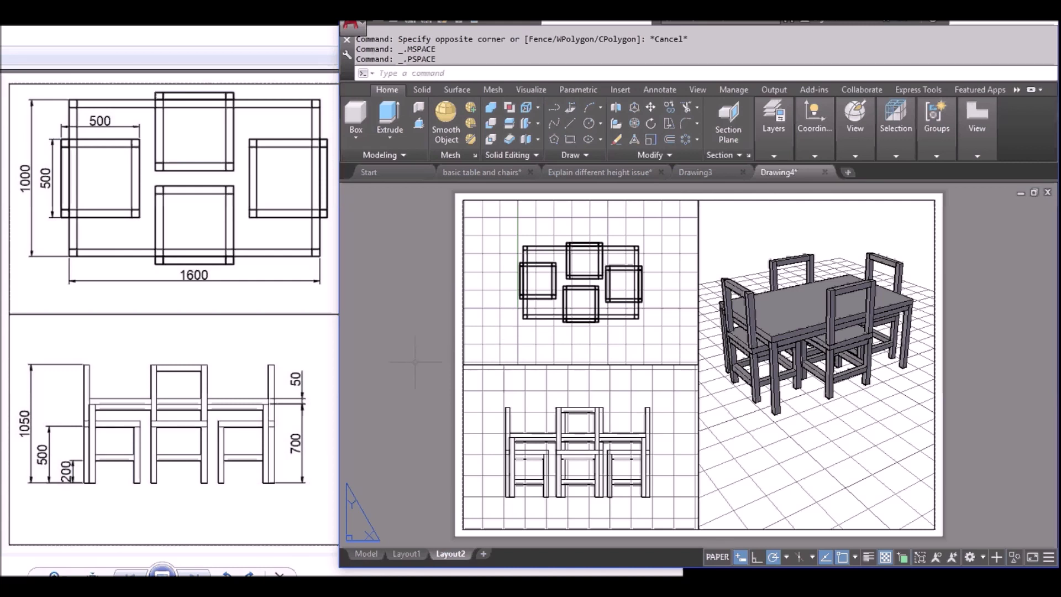
Set ISO-25's Fit option to 'Scale dimensions to layout' and close the style manager.
type("d")
key("Return")
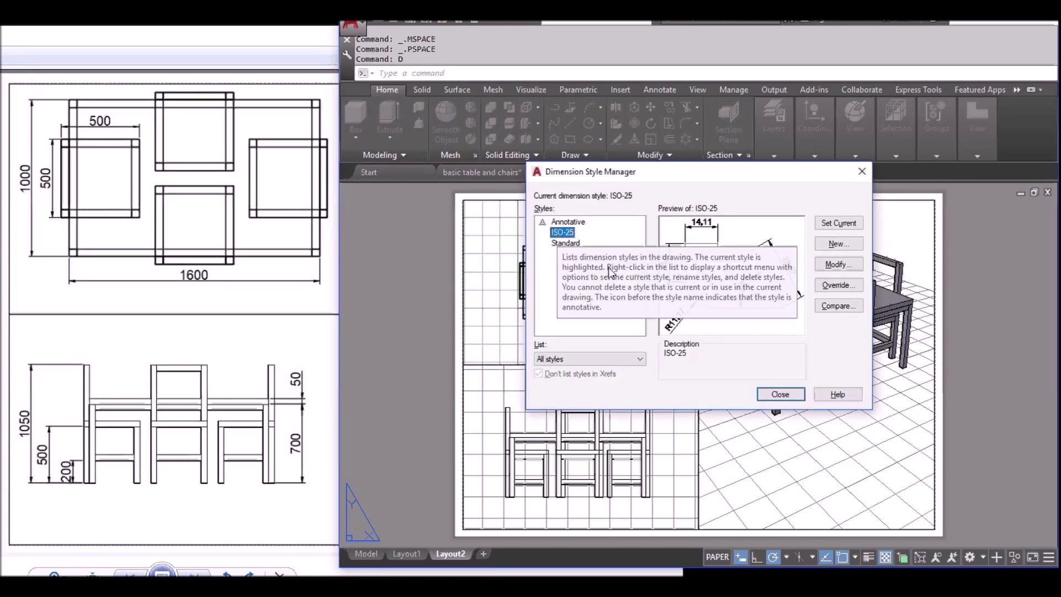
left_click(849, 267)
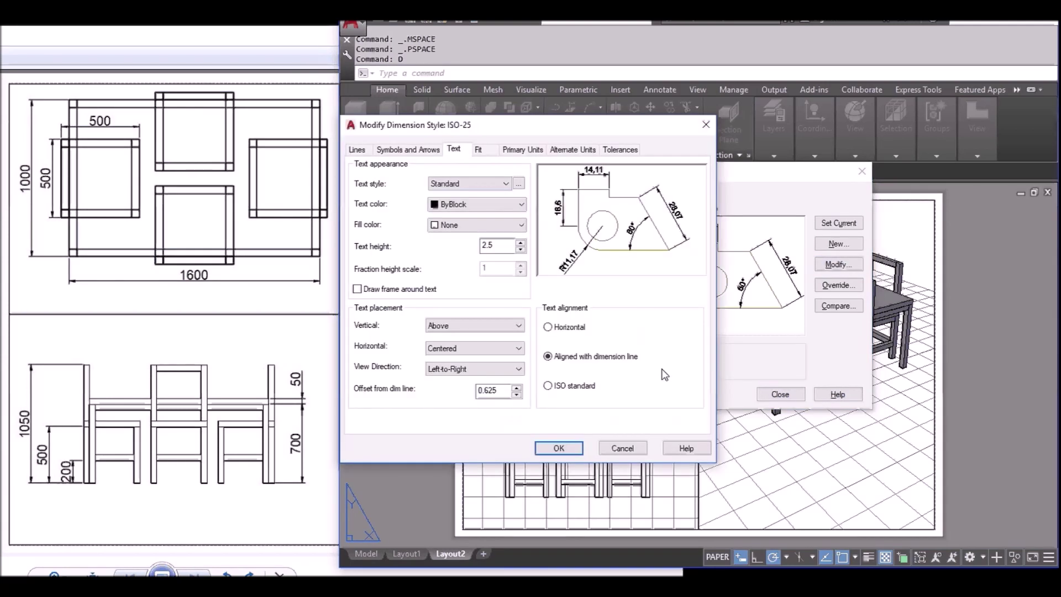
left_click(479, 149)
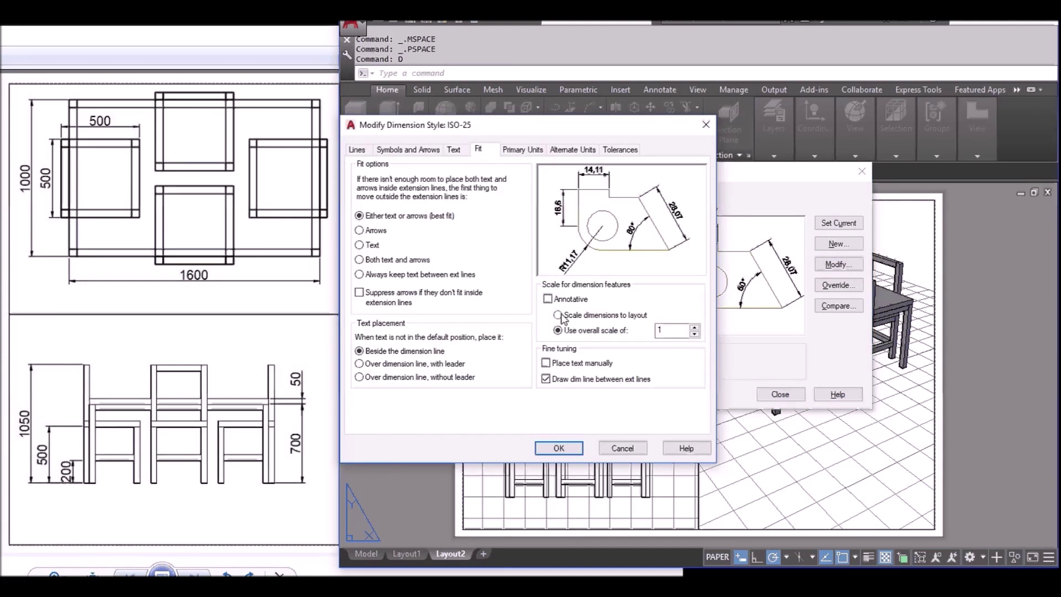
left_click(598, 314)
left_click_drag(566, 131, 720, 133)
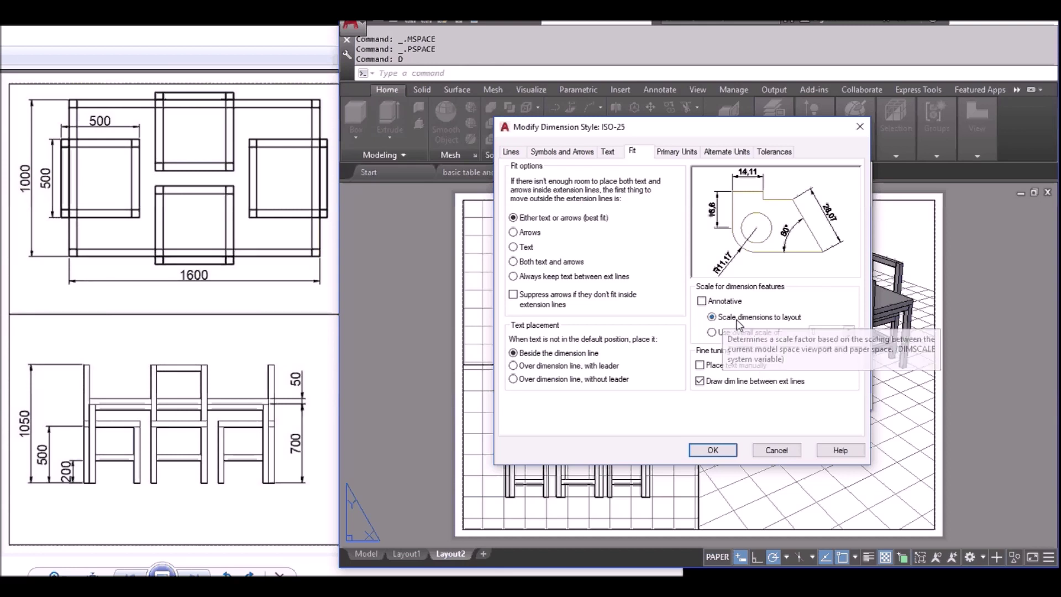
left_click(721, 455)
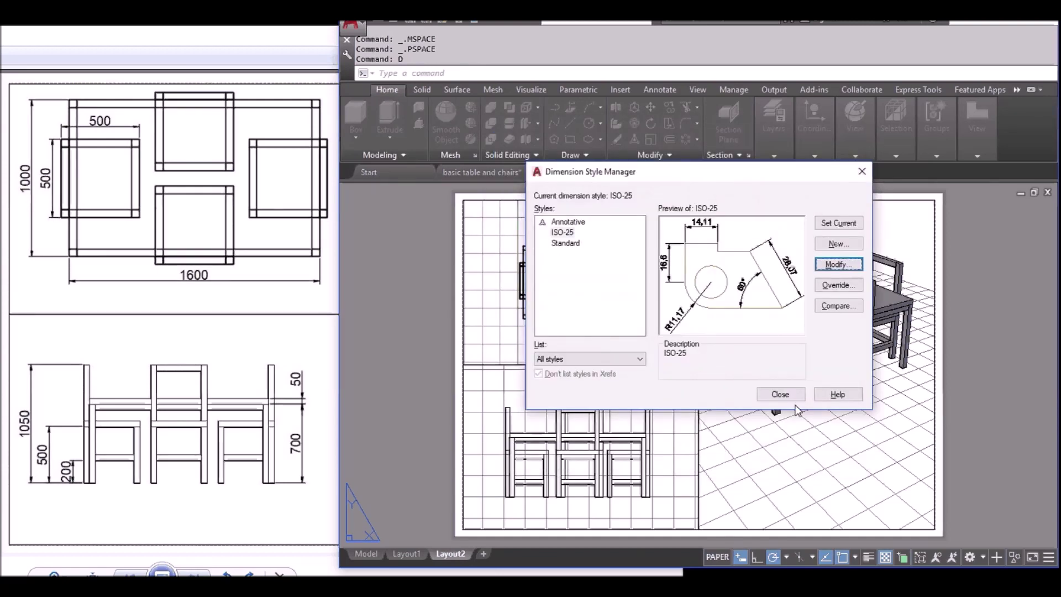
left_click(781, 394)
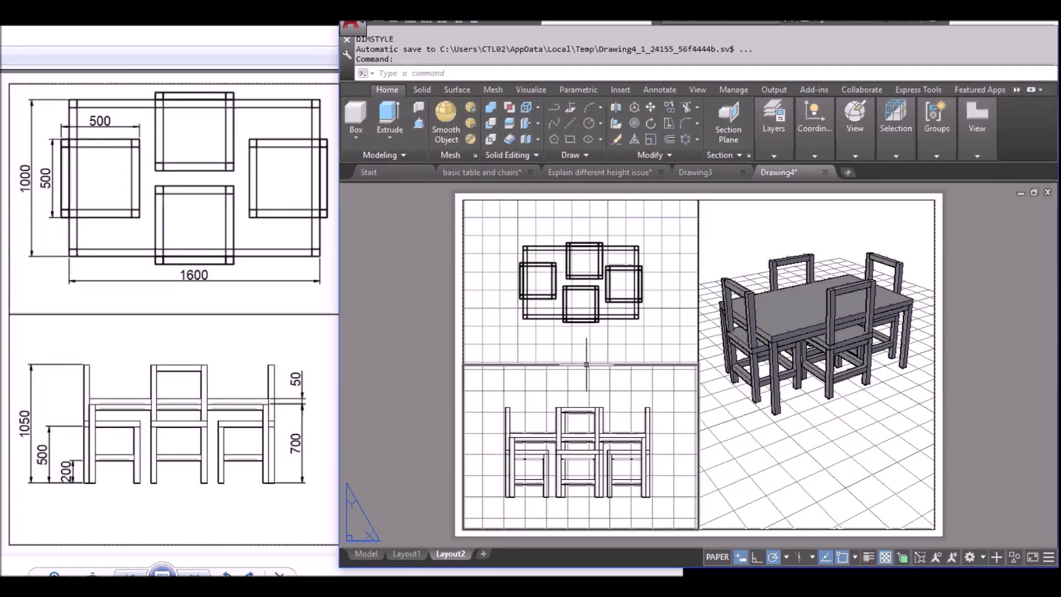
Add the 1600 linear dimension along the table's bottom edge in the top view.
mouse_move(586, 365)
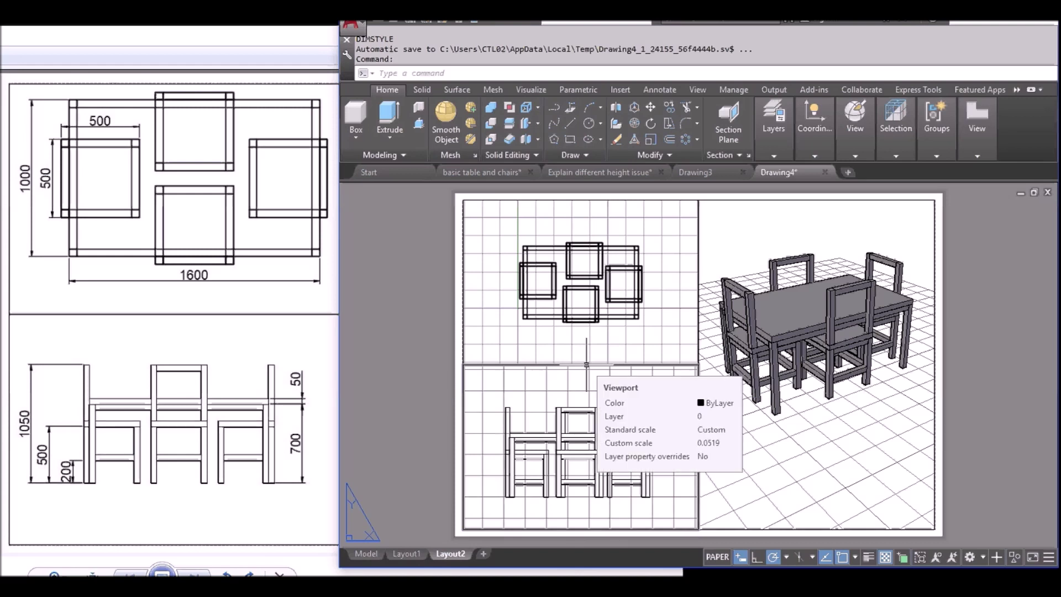
type("dli")
key("Return")
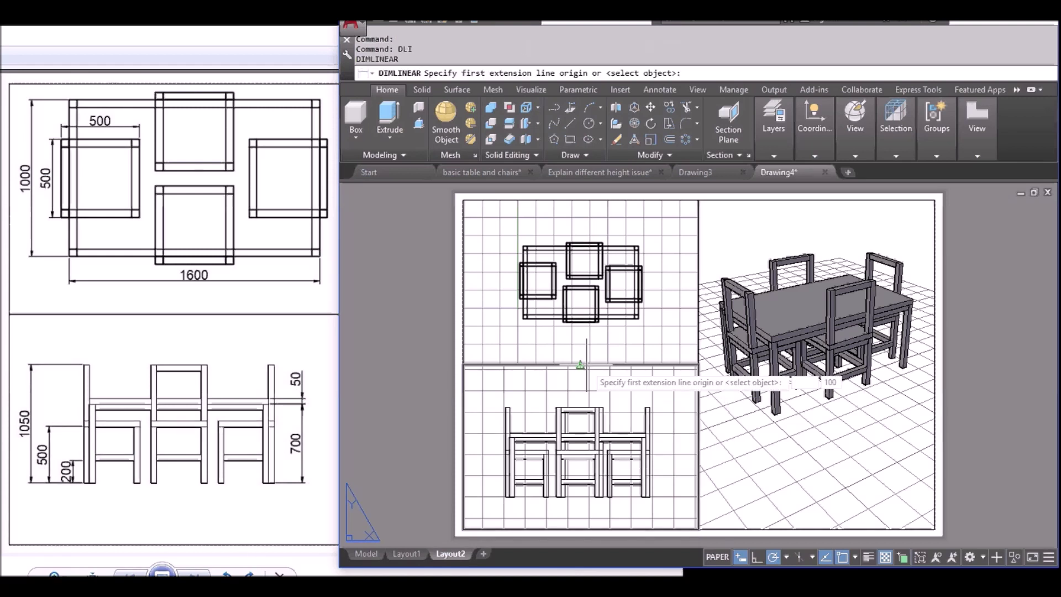
scroll(566, 311, "up", 2)
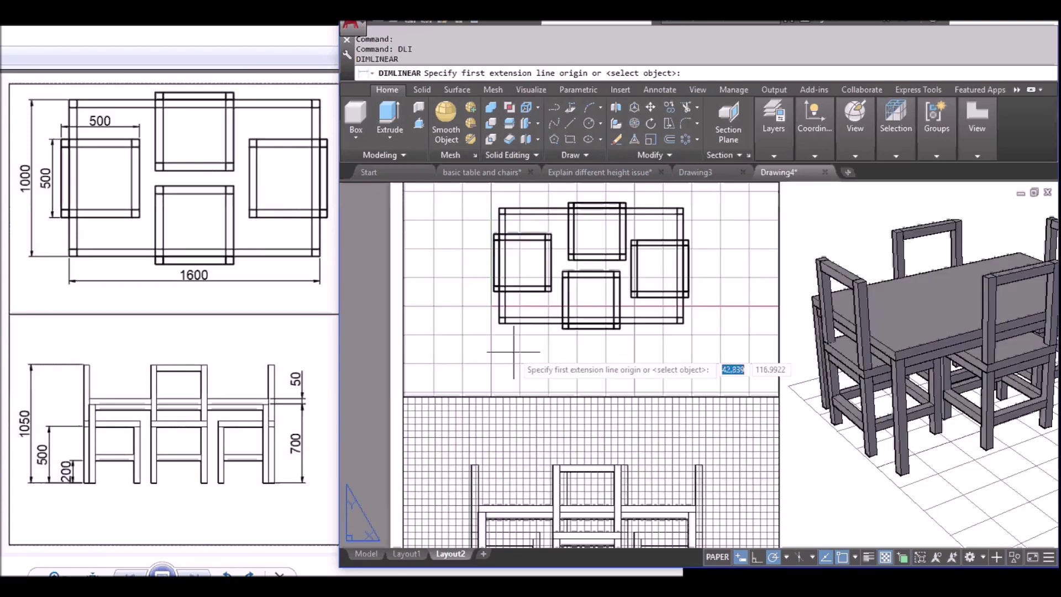
scroll(513, 352, "up", 2)
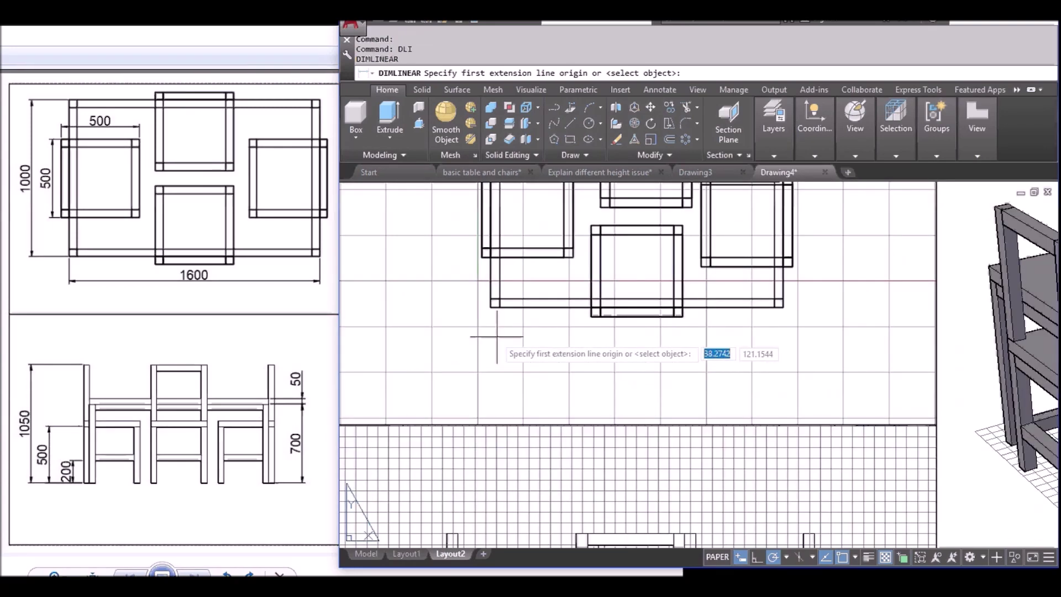
left_click(490, 307)
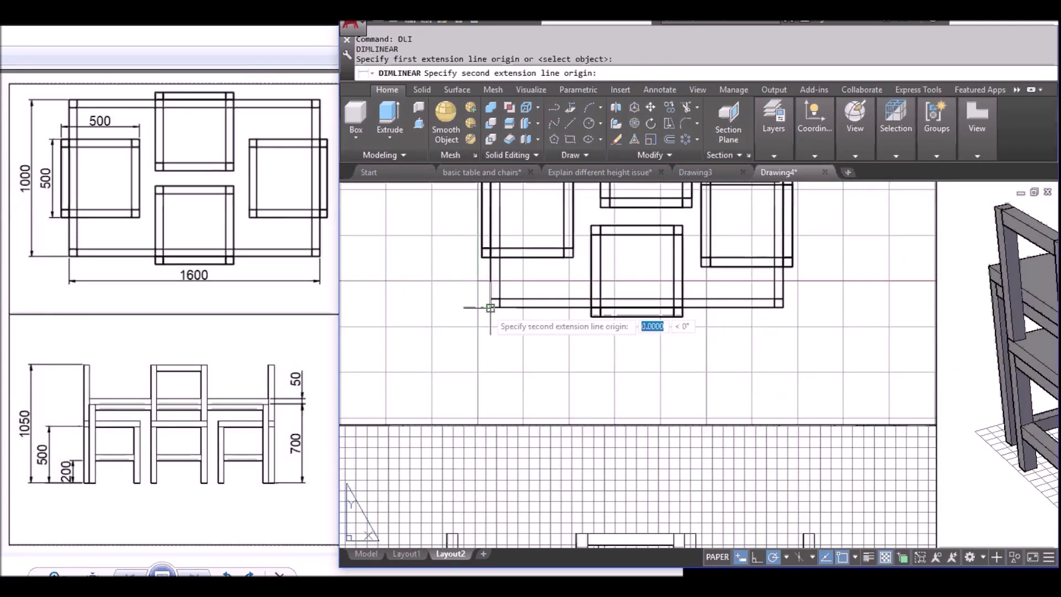
left_click(783, 307)
left_click(738, 357)
scroll(853, 370, "down", 3)
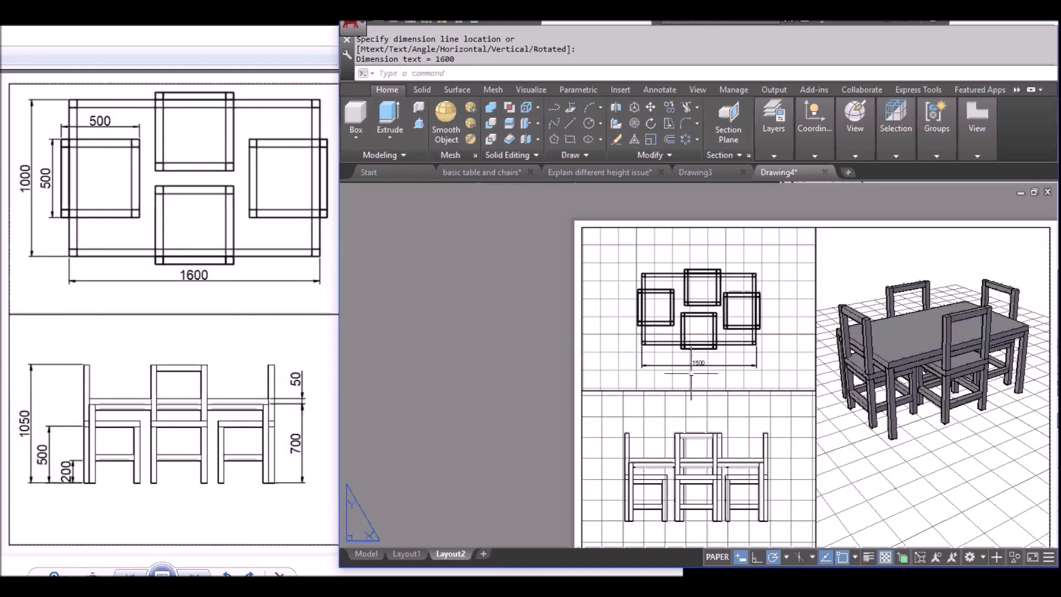
scroll(682, 347, "up", 1)
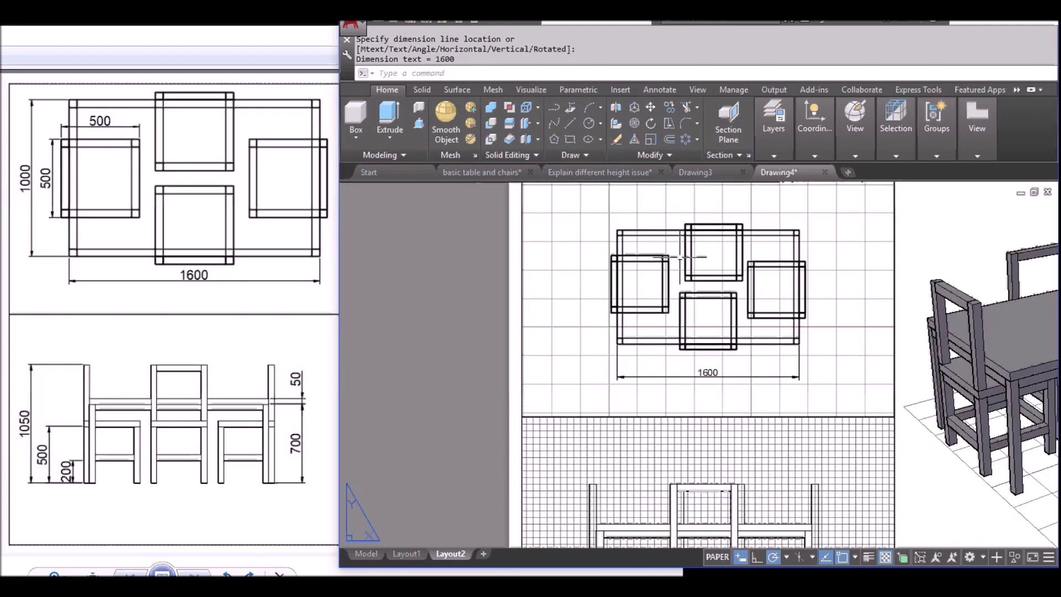
middle_click_drag(704, 230, 717, 252)
scroll(657, 279, "up", 4)
Dimension the left chair's 500 width and 500 depth.
key("Return")
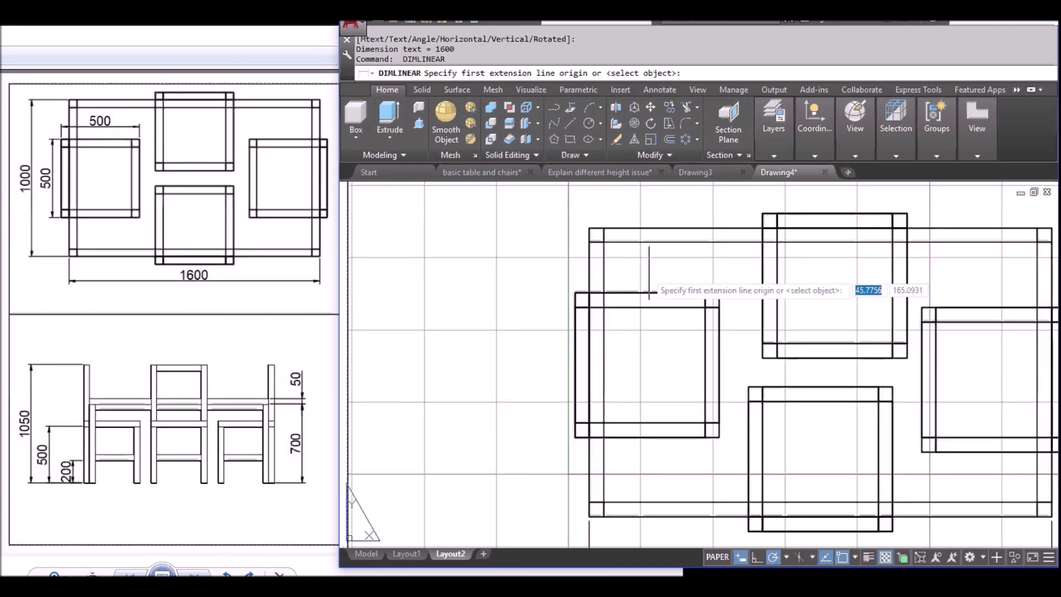
left_click(574, 293)
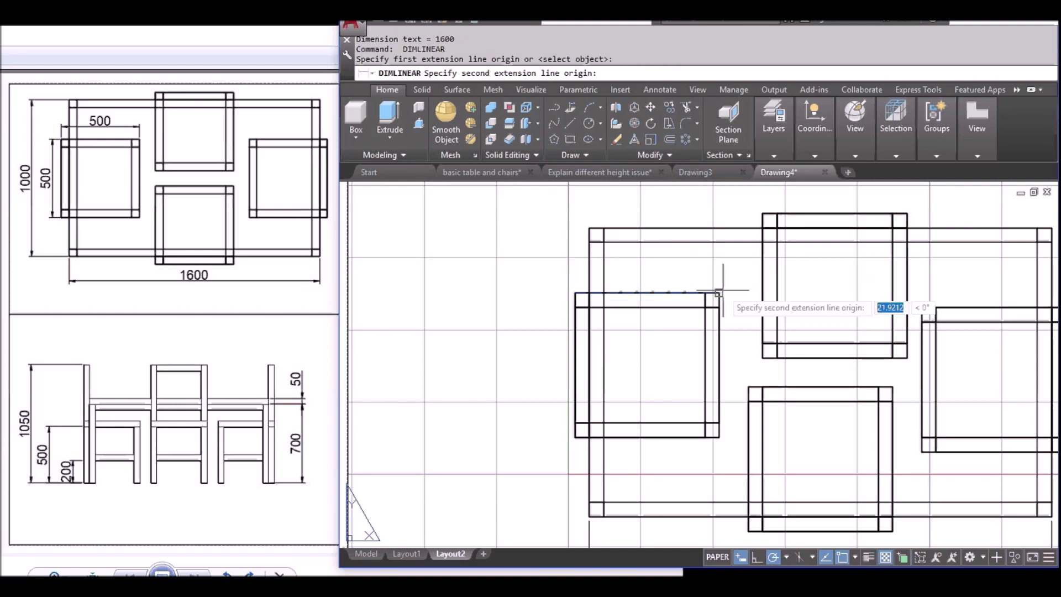
left_click(719, 293)
left_click(710, 271)
key("Return")
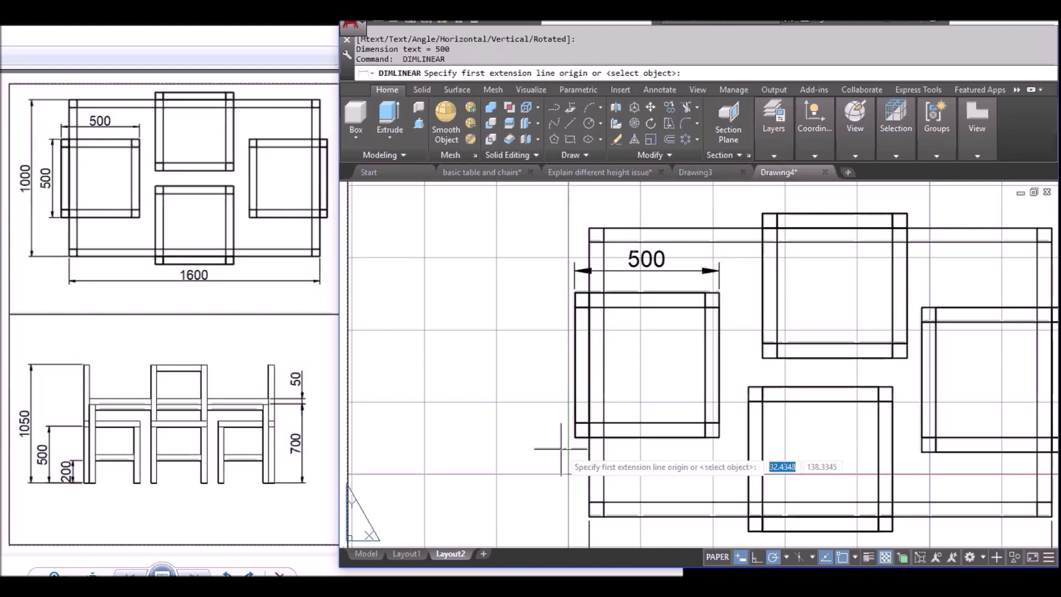
left_click(575, 437)
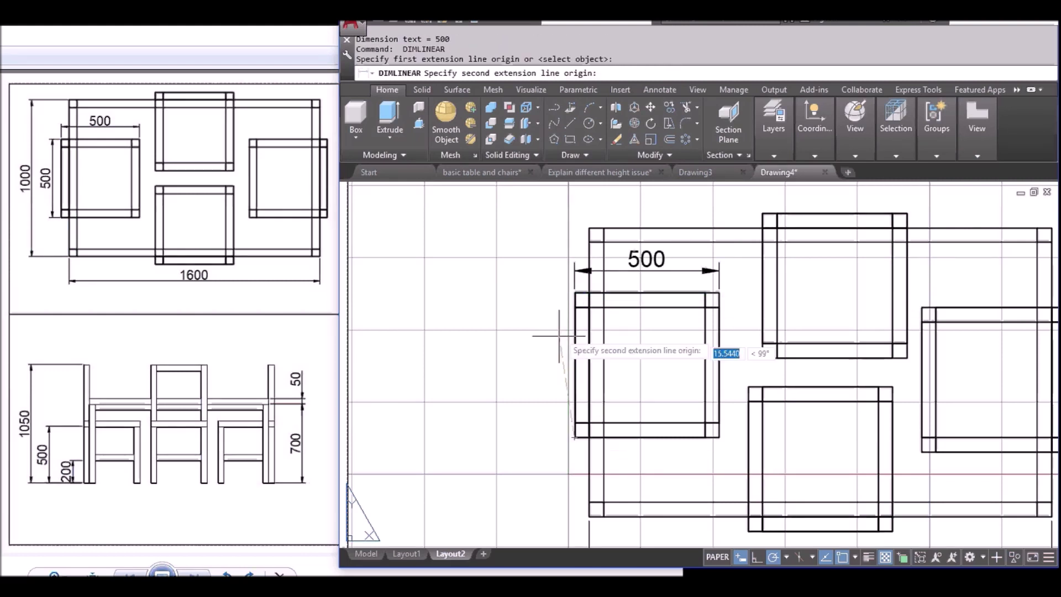
left_click(575, 293)
left_click(541, 381)
Add the 1000 vertical dimension along the table's left side.
scroll(477, 404, "down", 5)
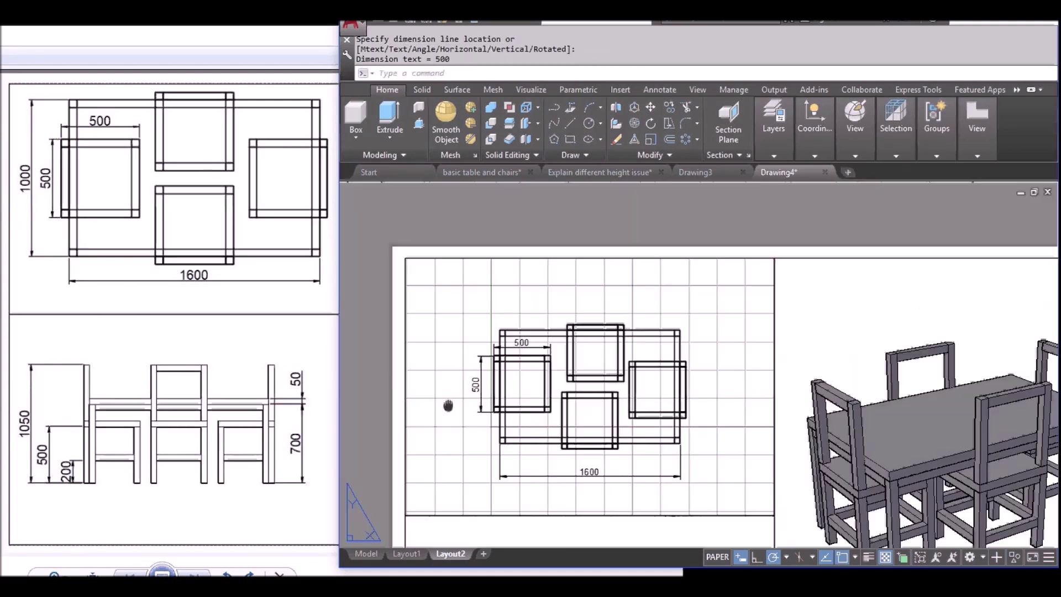
scroll(549, 394, "up", 4)
key("Return")
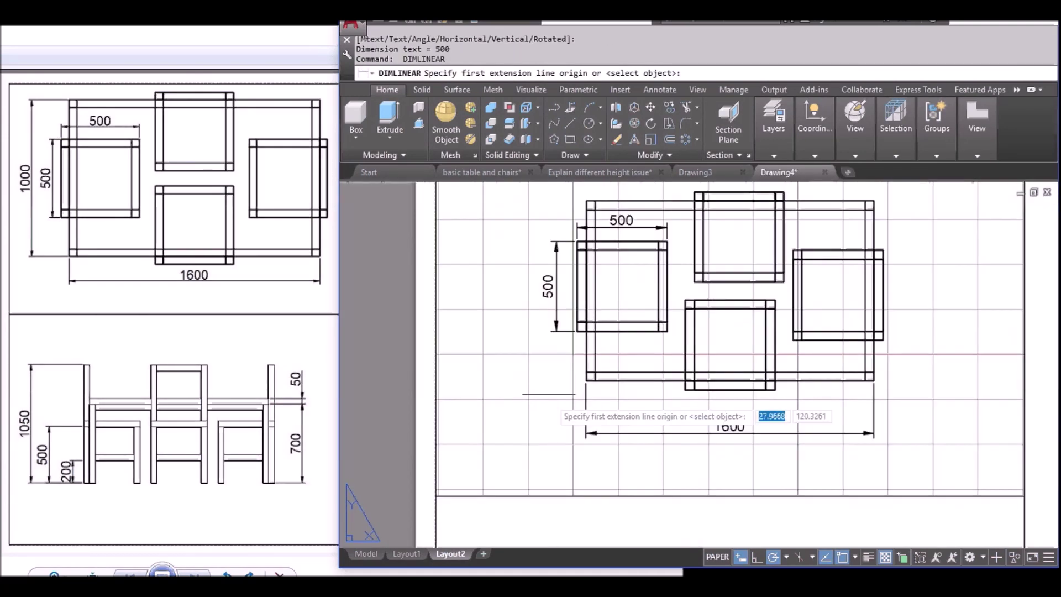
scroll(575, 394, "up", 3)
left_click(594, 385)
middle_click_drag(594, 385, 575, 522)
left_click(624, 248)
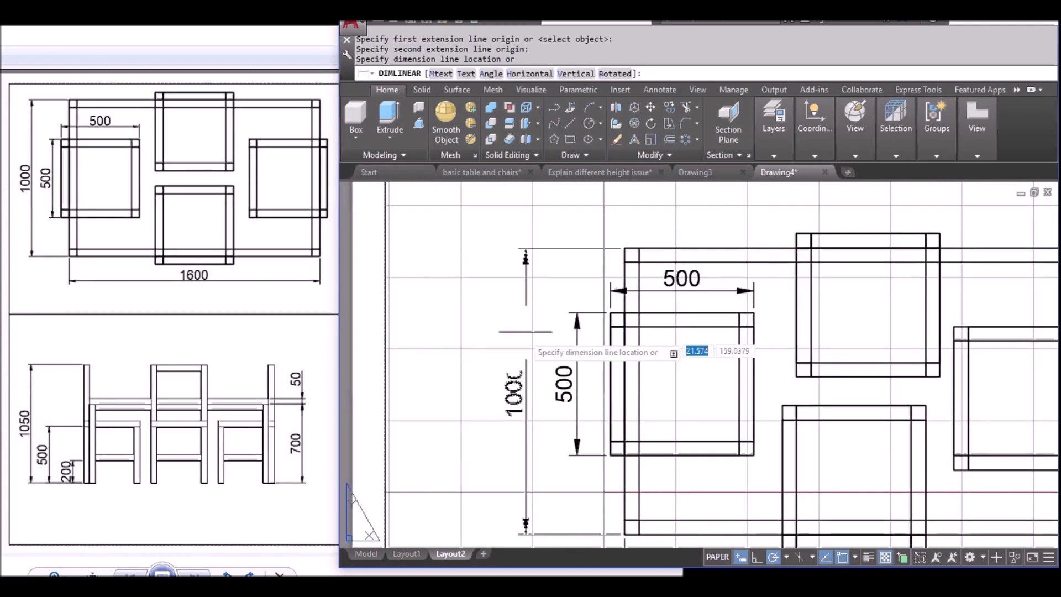
left_click(524, 332)
scroll(679, 392, "down", 5)
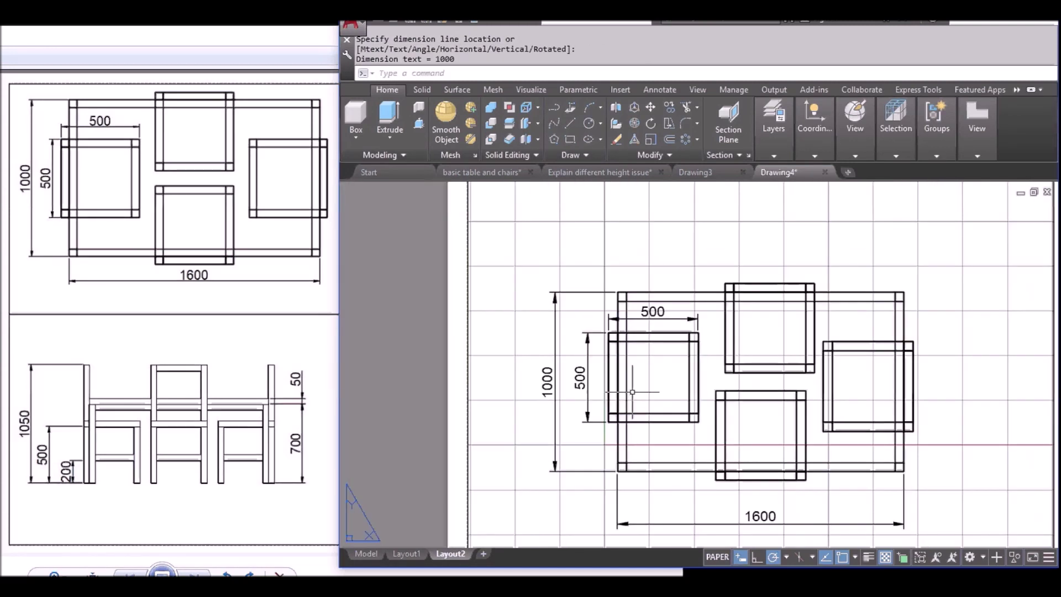
middle_click_drag(679, 392, 590, 316)
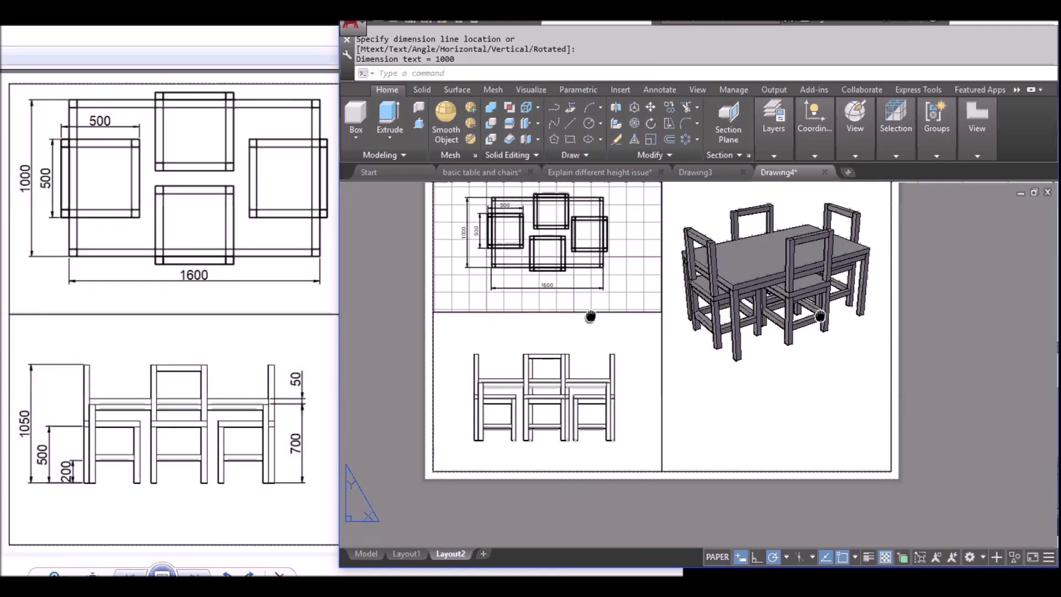
Add a vertical 700 table-height dimension from the chair leg's foot to the tabletop underside, right of the chairs.
scroll(569, 390, "up", 4)
middle_click_drag(635, 396, 635, 302)
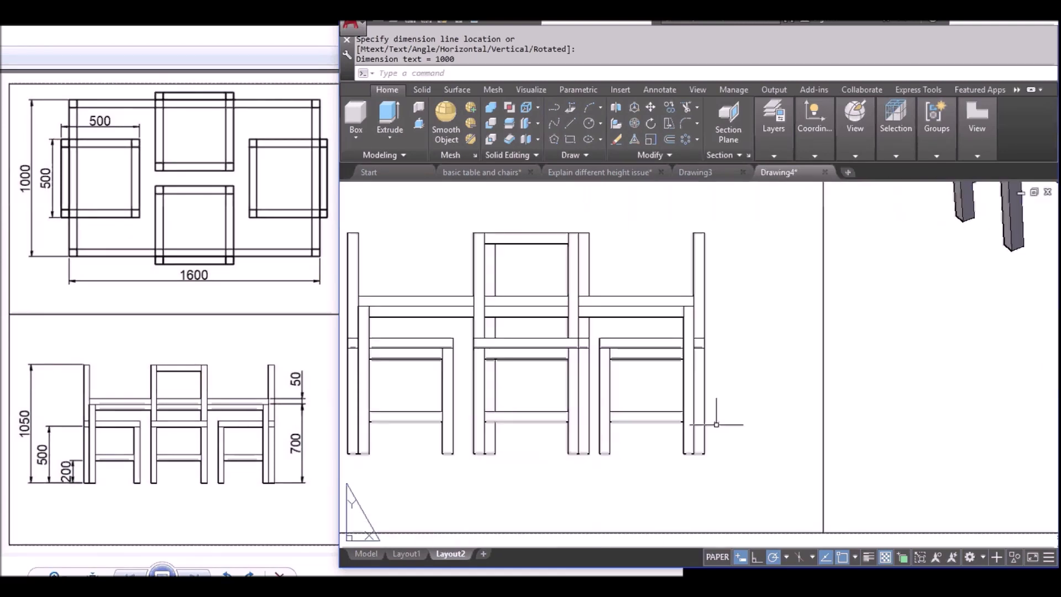
left_click(705, 453)
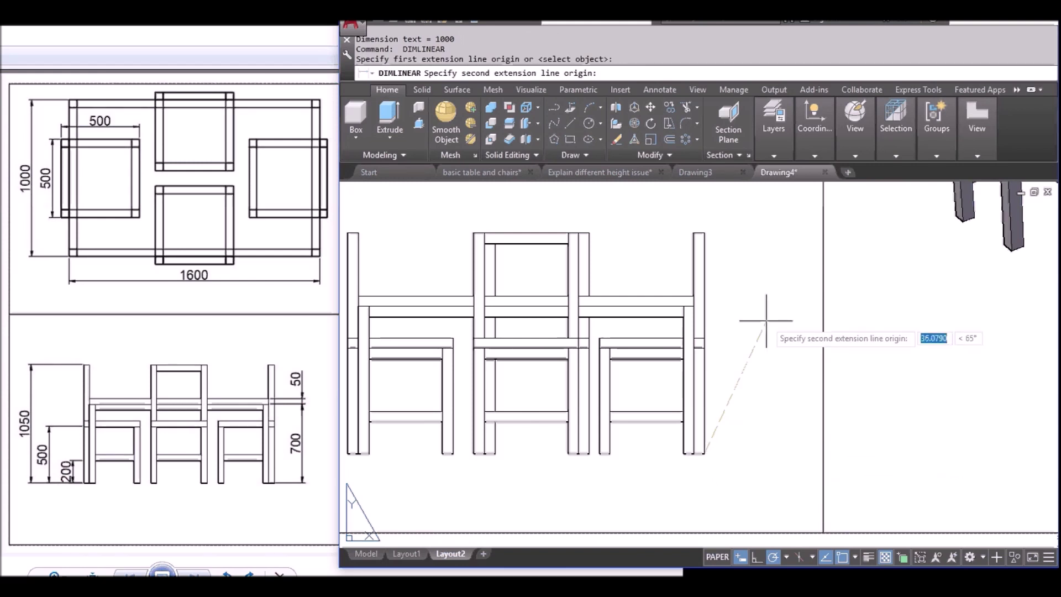
scroll(755, 312, "up", 1)
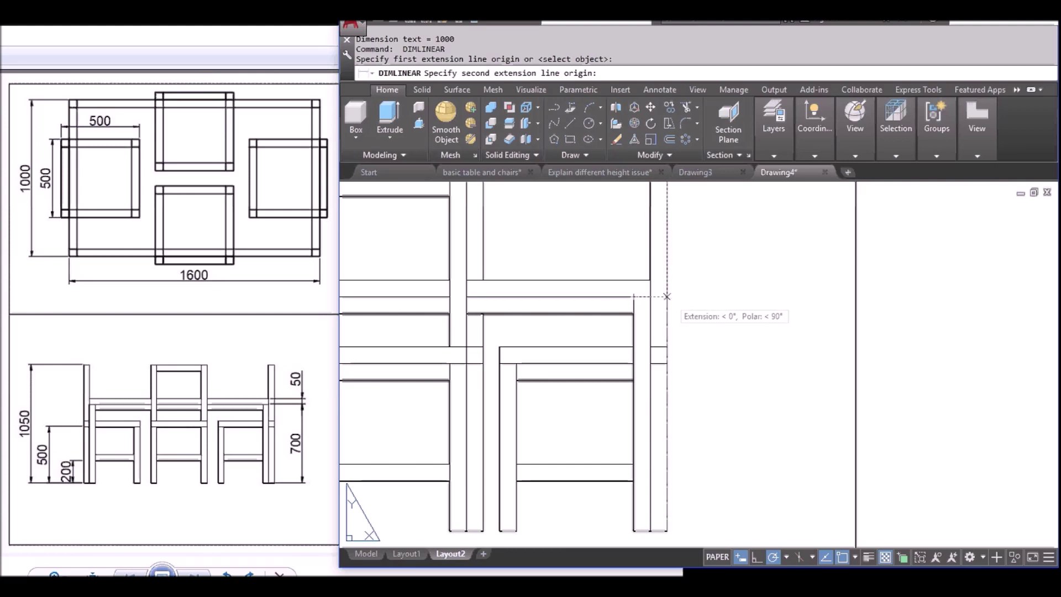
left_click(667, 297)
left_click(733, 308)
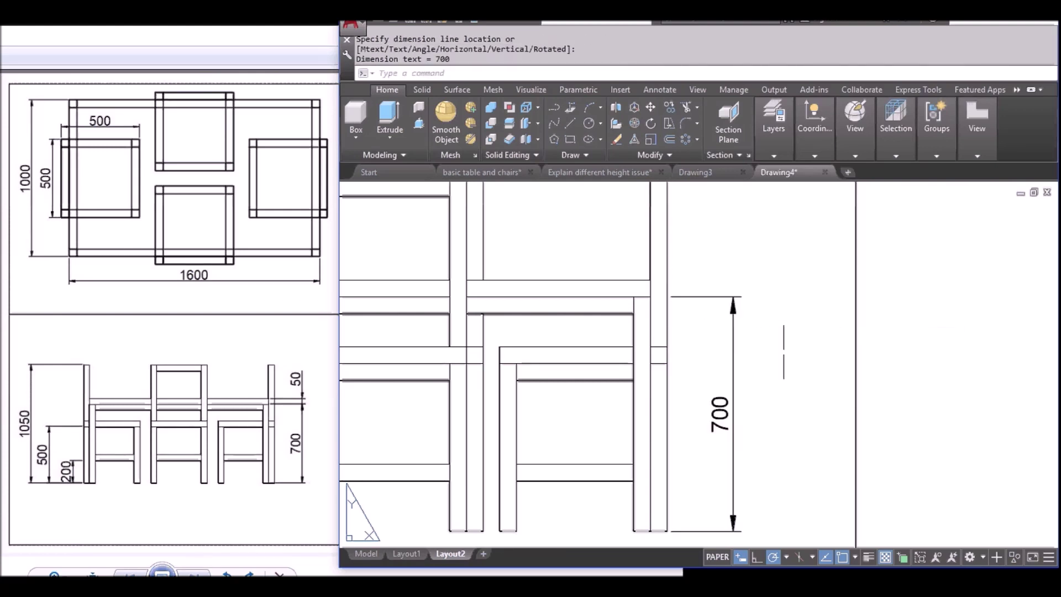
Add a vertical 50 tabletop-thickness dimension from the tabletop underside to its top.
key("Escape")
key("Return")
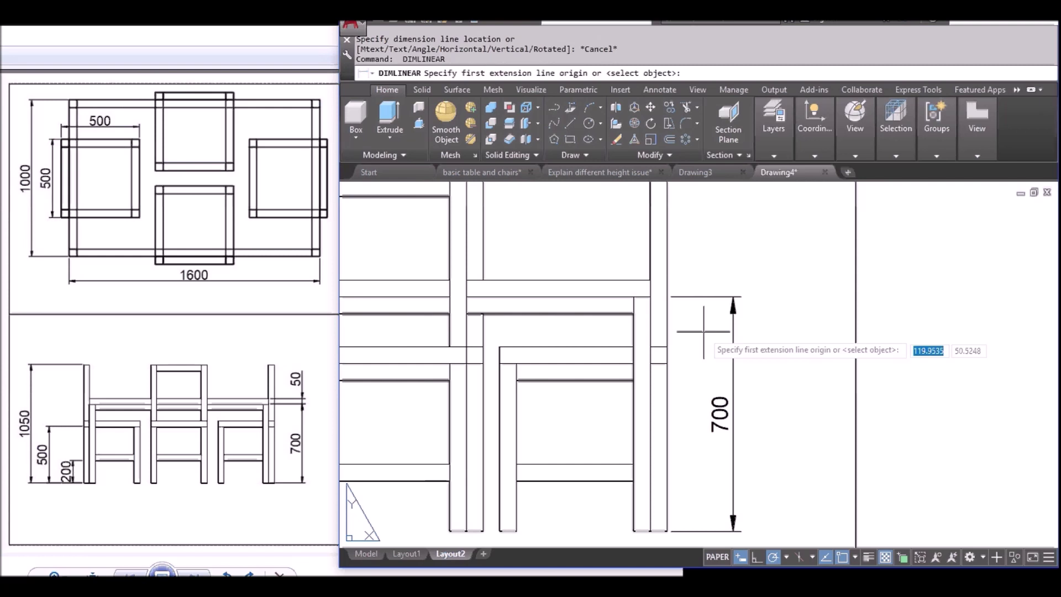
left_click(668, 297)
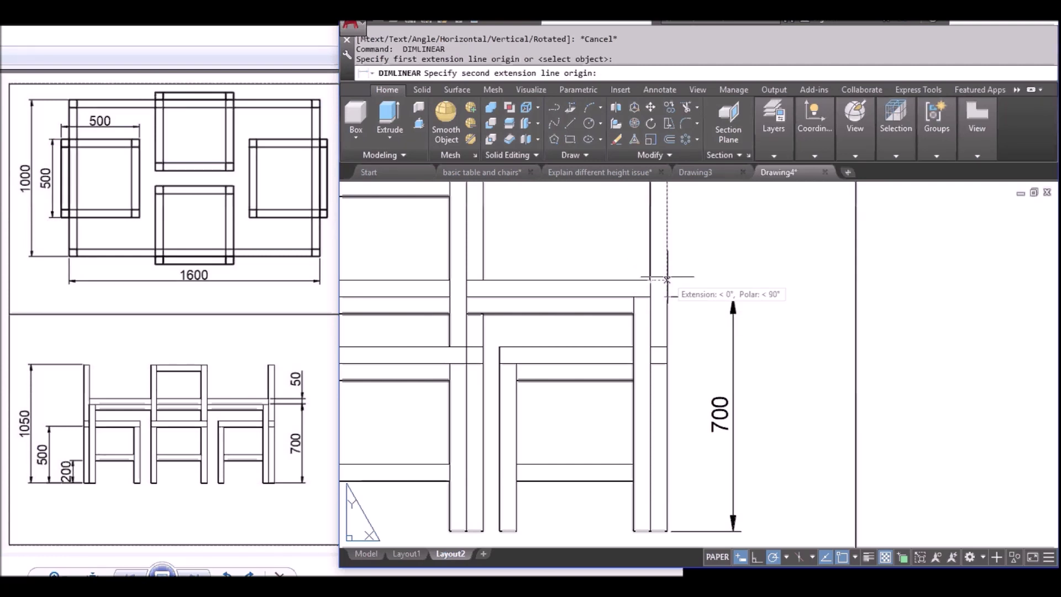
scroll(672, 287, "up", 2)
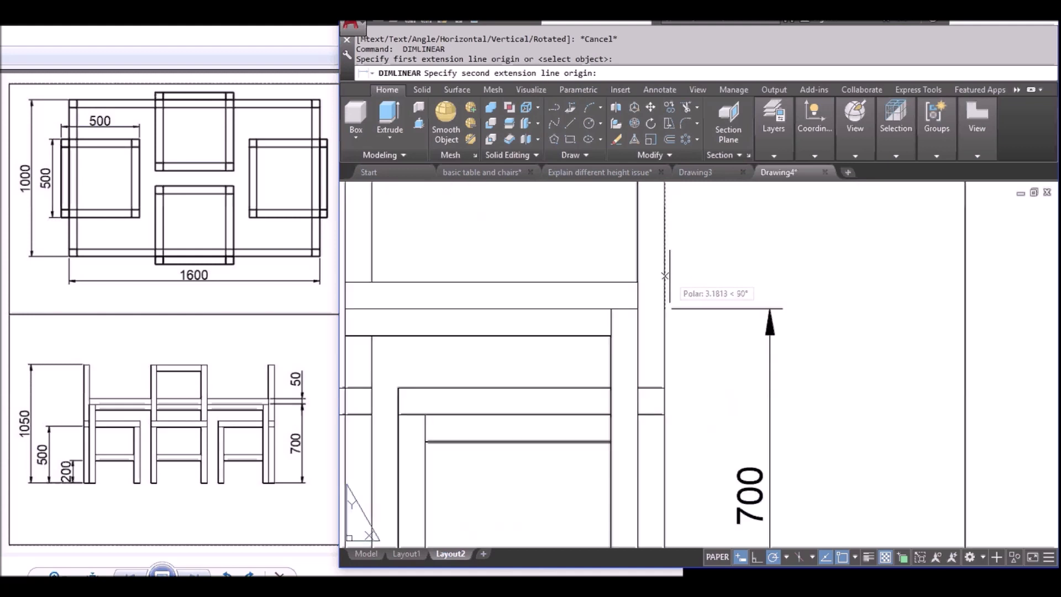
left_click(665, 281)
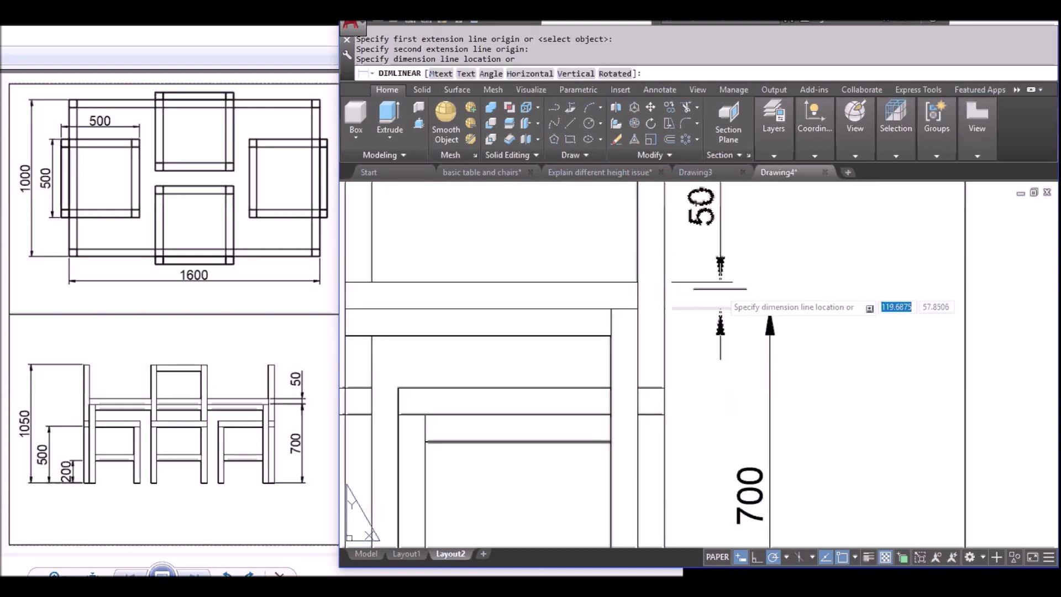
middle_click_drag(759, 287, 772, 293)
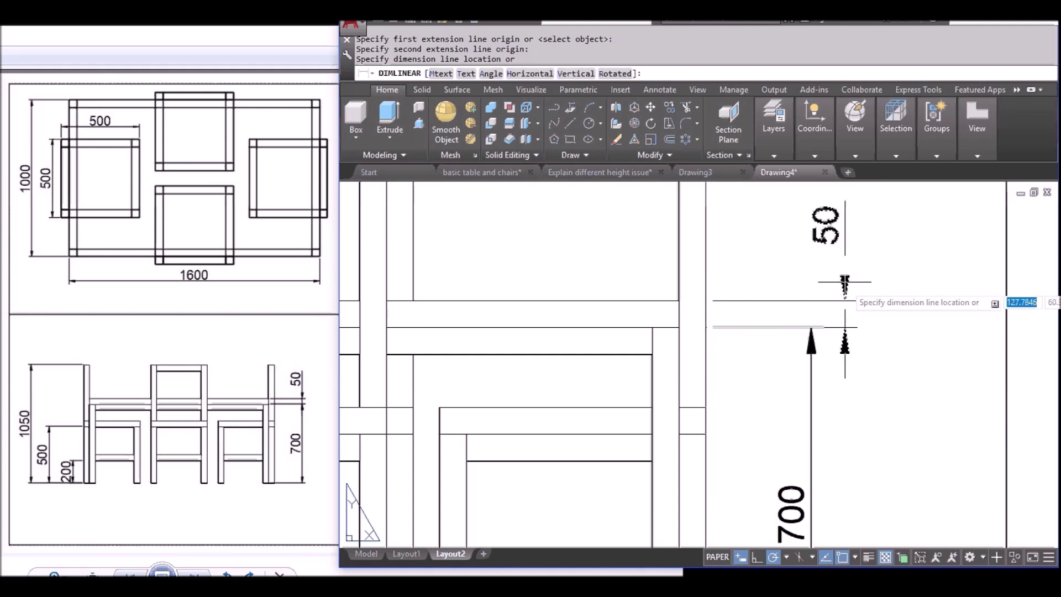
left_click(811, 327)
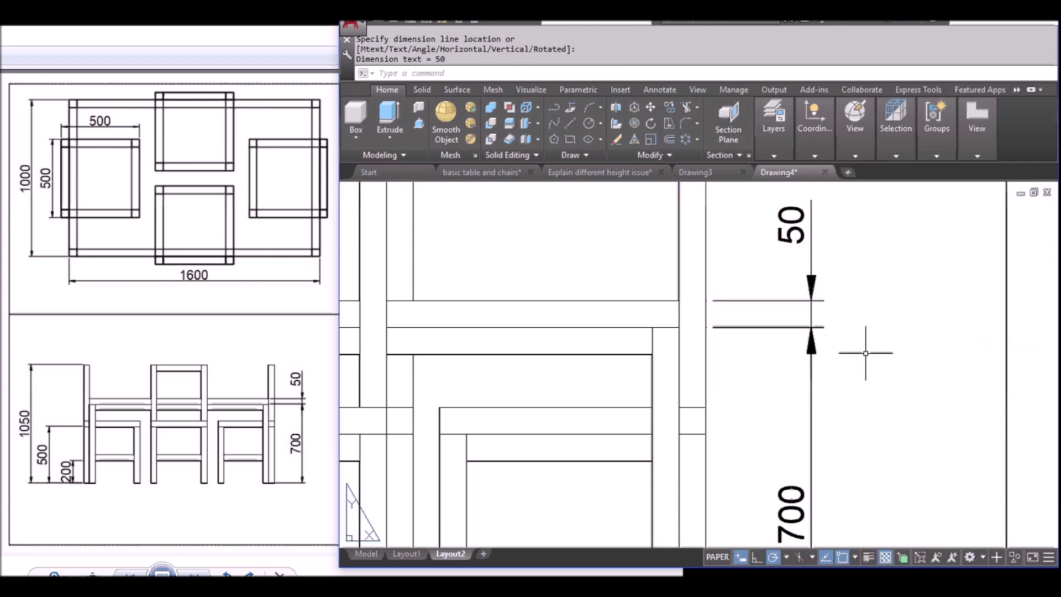
scroll(872, 351, "down", 5)
middle_click_drag(877, 367, 884, 353)
scroll(813, 300, "up", 3)
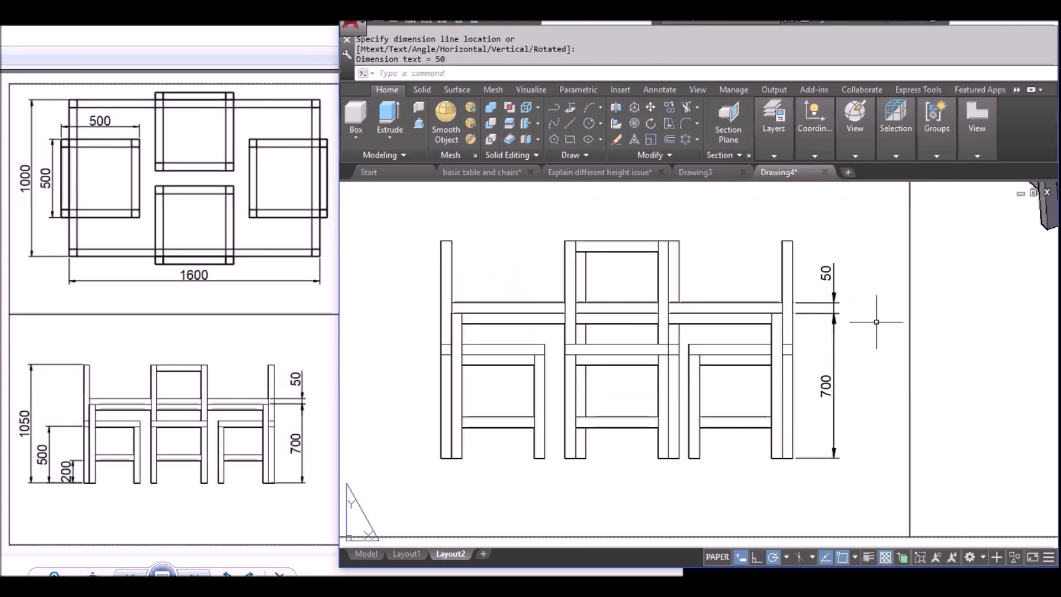
scroll(687, 372, "up", 1)
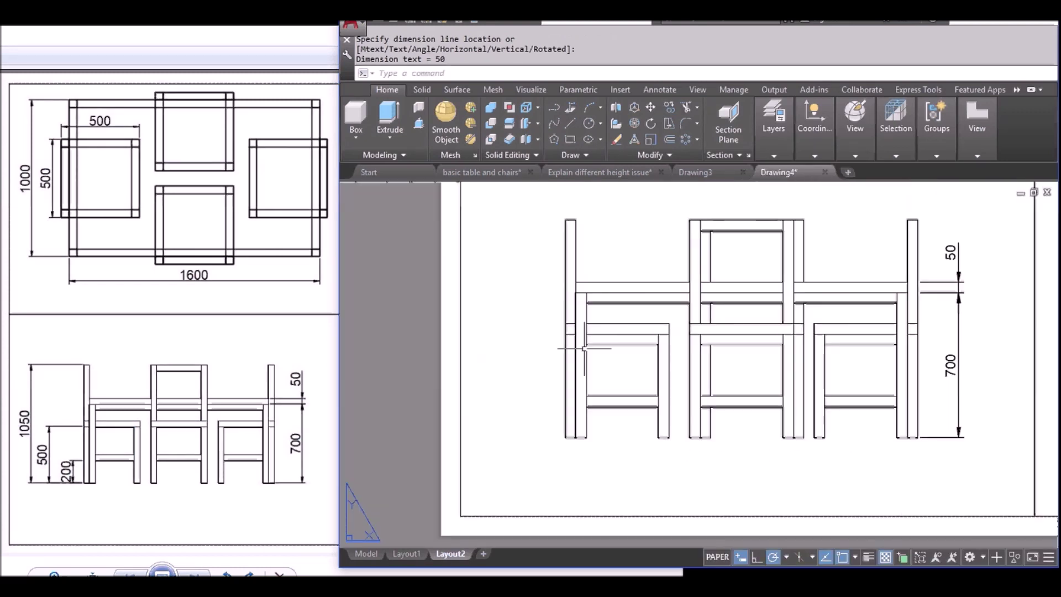
Dimension the chair leg's foot to the lower rail as a vertical 200 on the left.
scroll(613, 423, "up", 1)
key("Return")
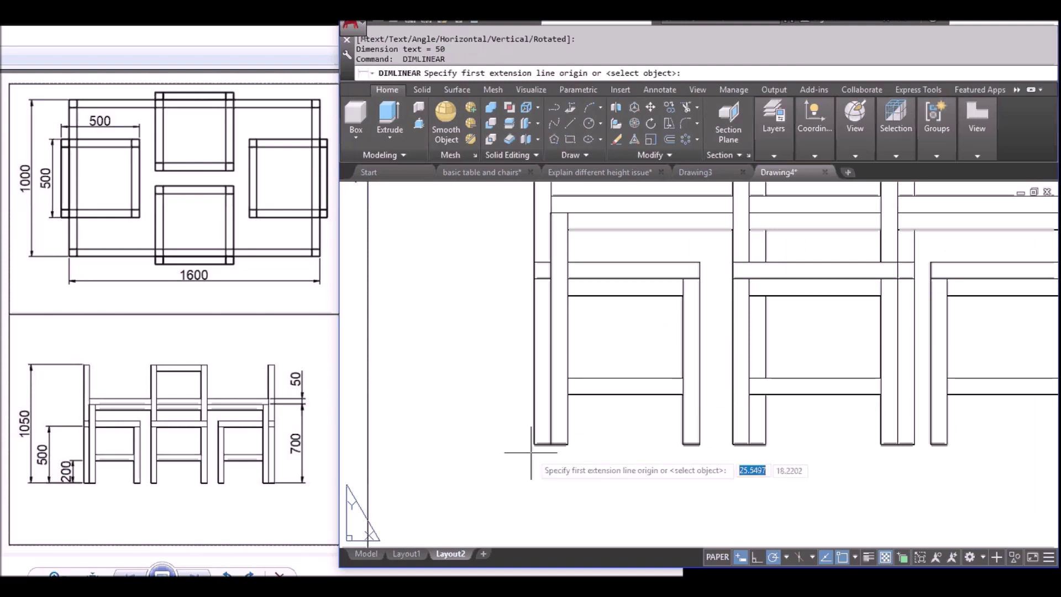
left_click(535, 444)
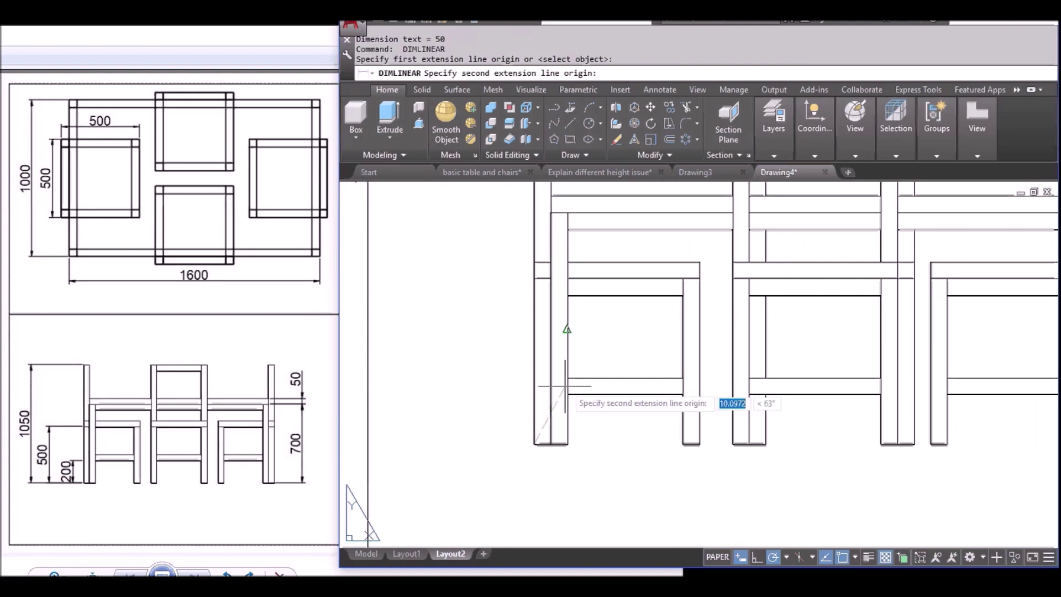
left_click(534, 379)
left_click(514, 386)
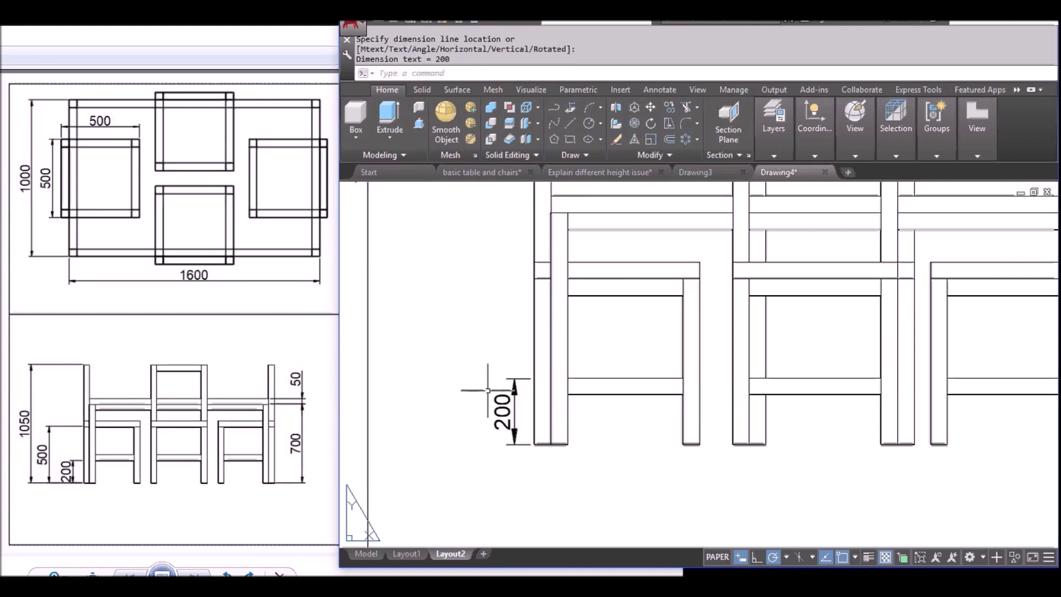
Add a vertical 550 seat-height dimension from the leg's foot to the seat top.
key("Escape")
key("space")
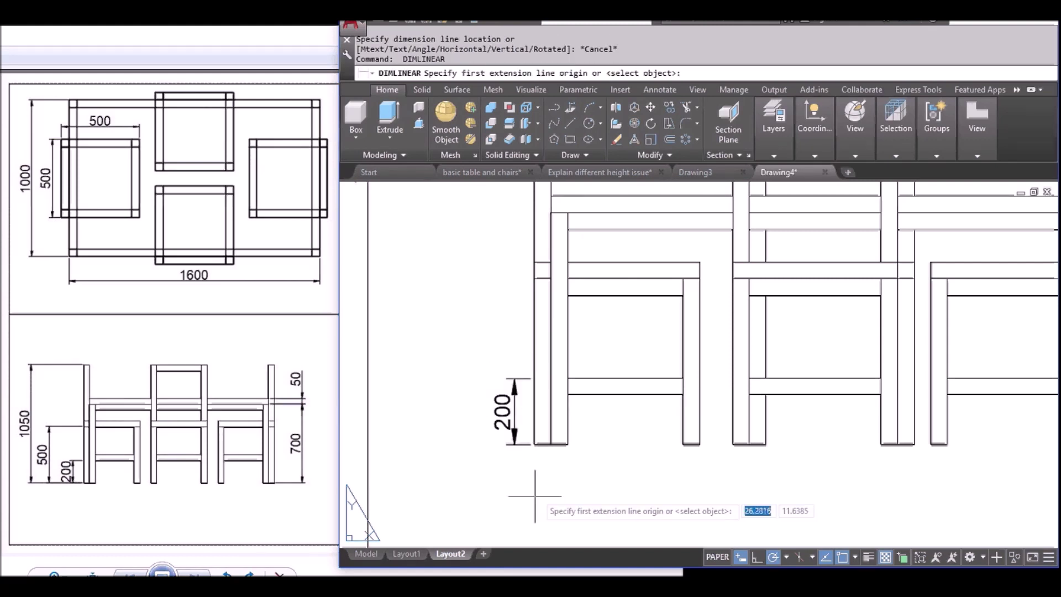
left_click(534, 444)
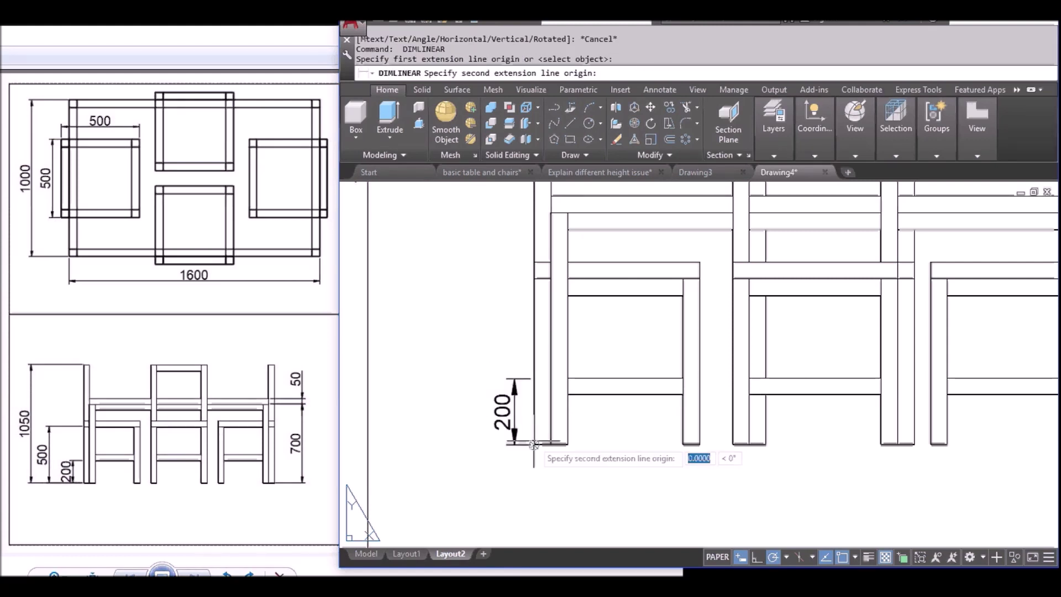
left_click(534, 263)
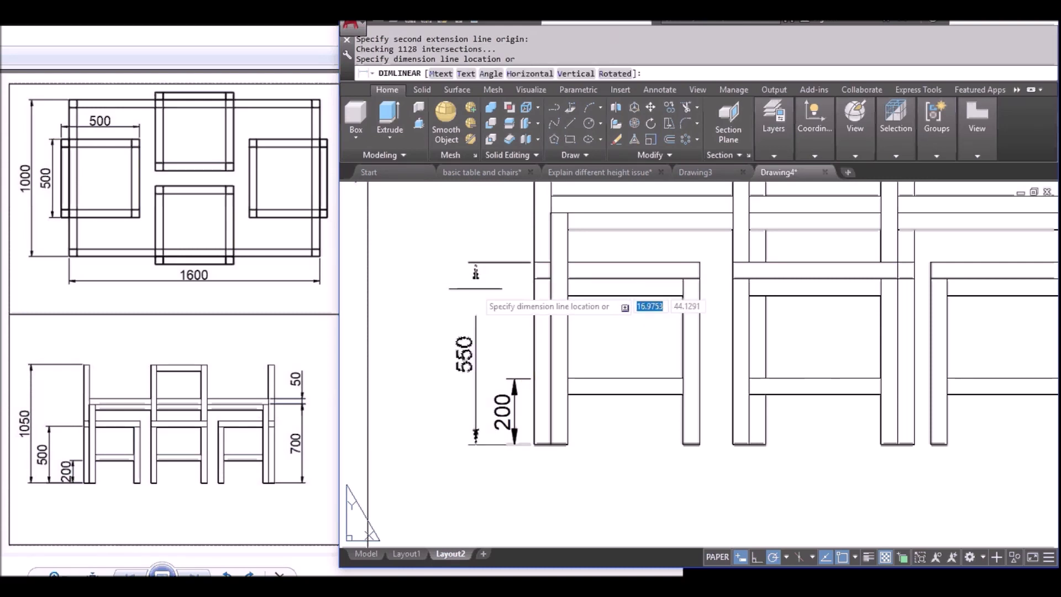
left_click(475, 286)
Add the vertical 1050 overall chair-height dimension up to the top of the chair back.
key("Return")
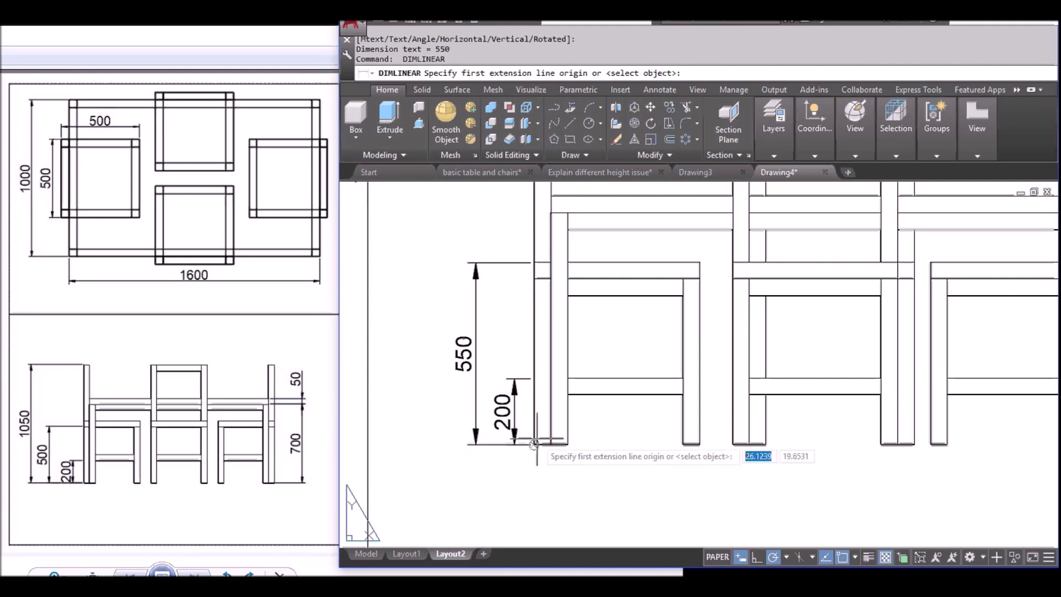
left_click(499, 262)
middle_click_drag(499, 262, 572, 416)
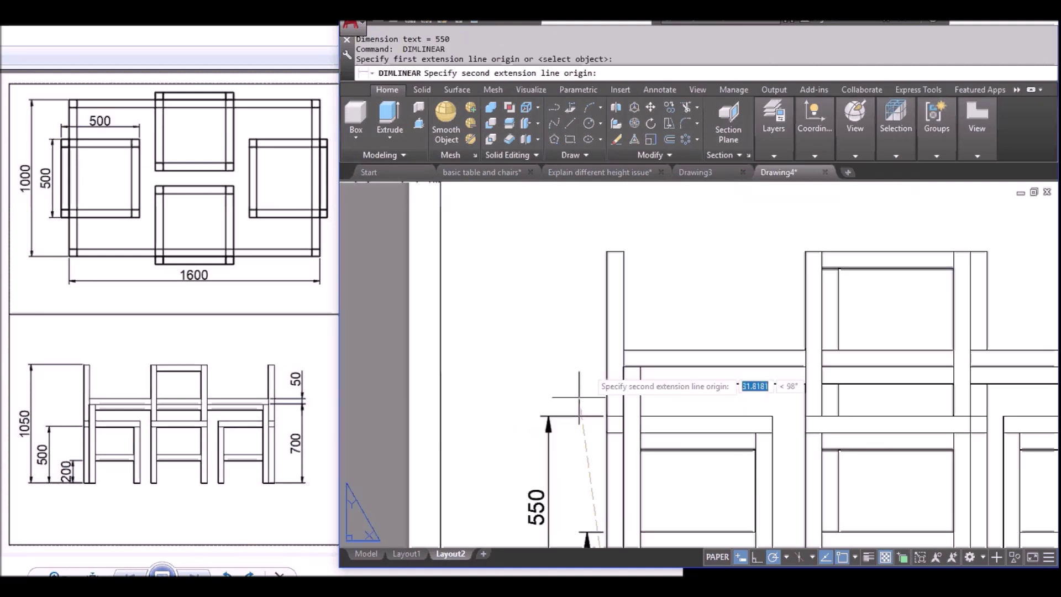
left_click(607, 251)
middle_click_drag(491, 354, 509, 309)
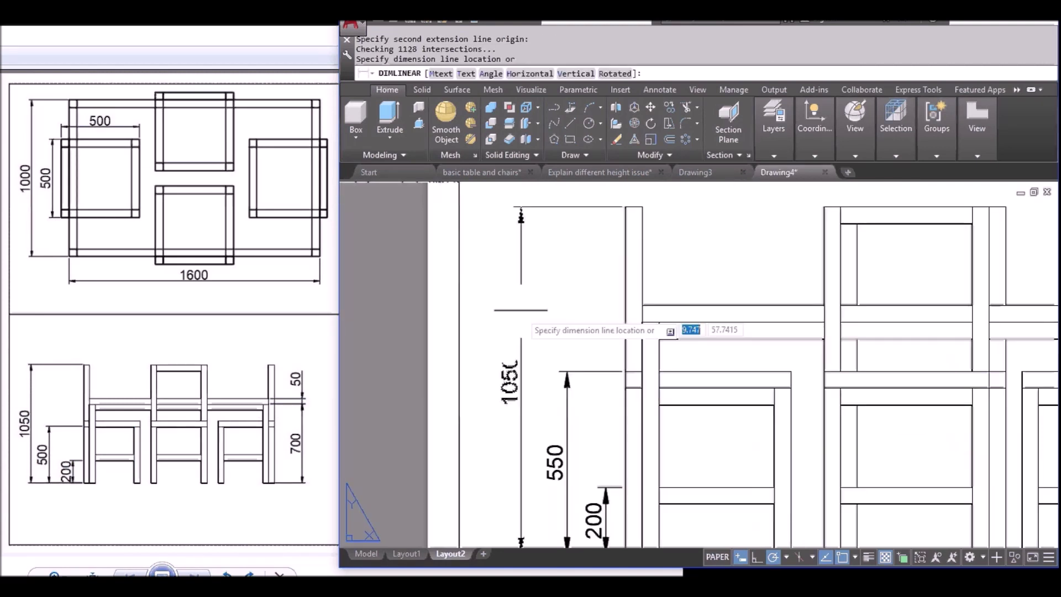
left_click(523, 317)
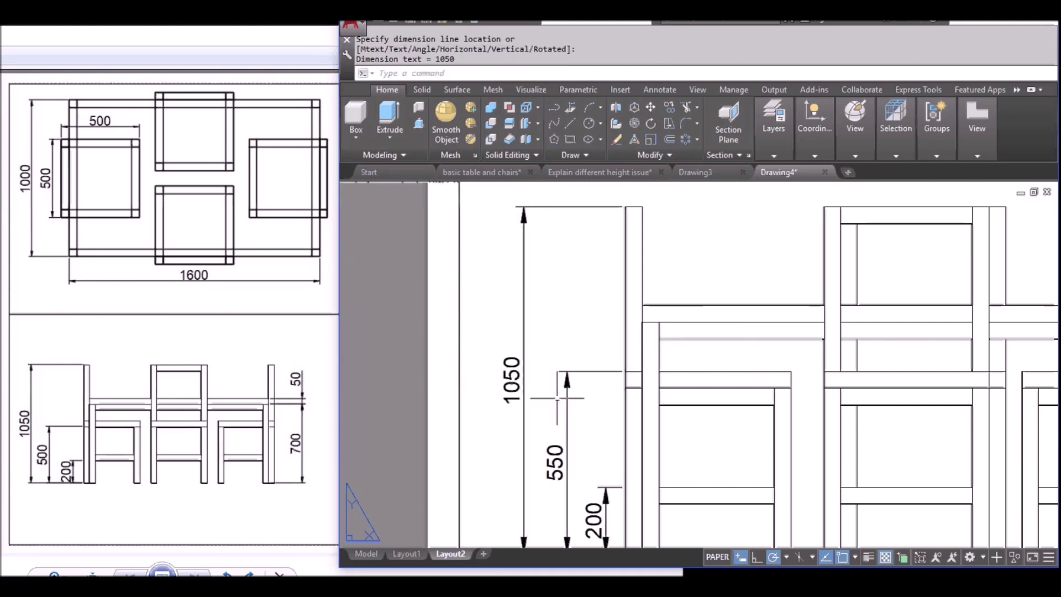
scroll(557, 397, "down", 8)
key("Escape")
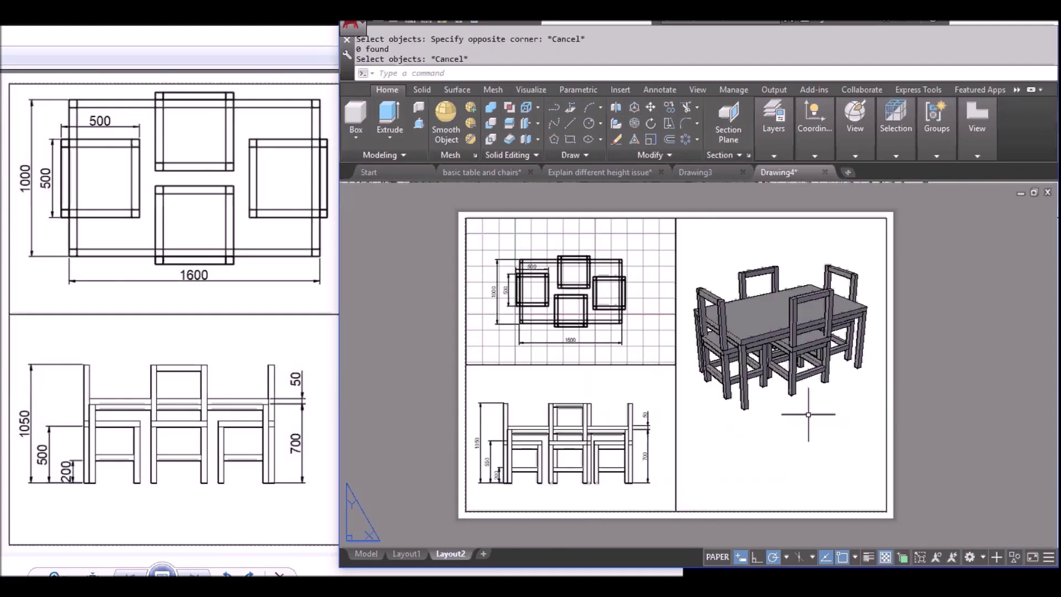